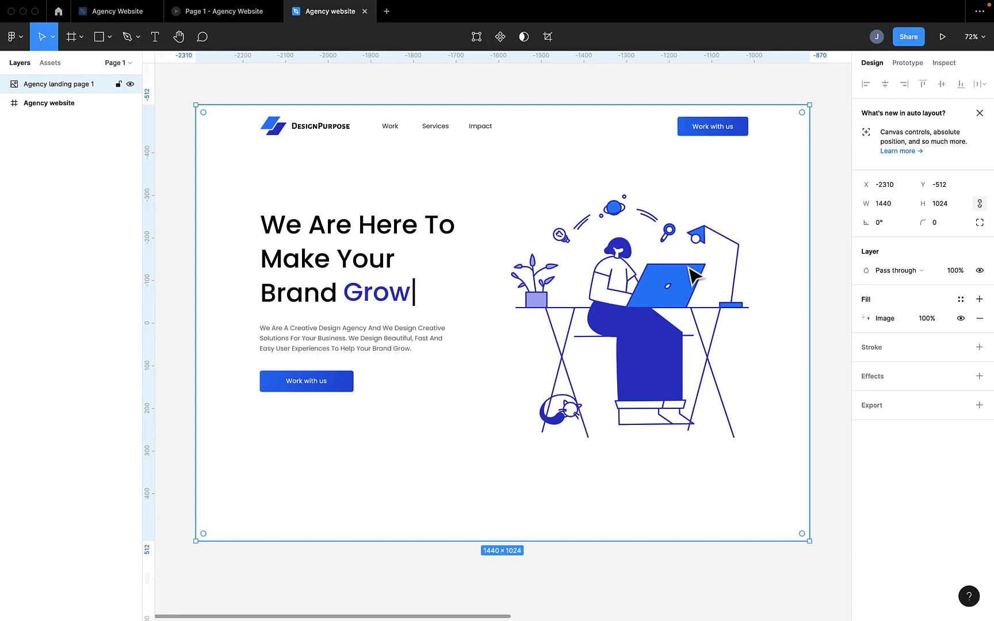
# - Select the Agency website frame and remove its extra 5-column layout grid
pyautogui.hscroll(3, 694, 276)
pyautogui.hscroll(20, 694, 276)
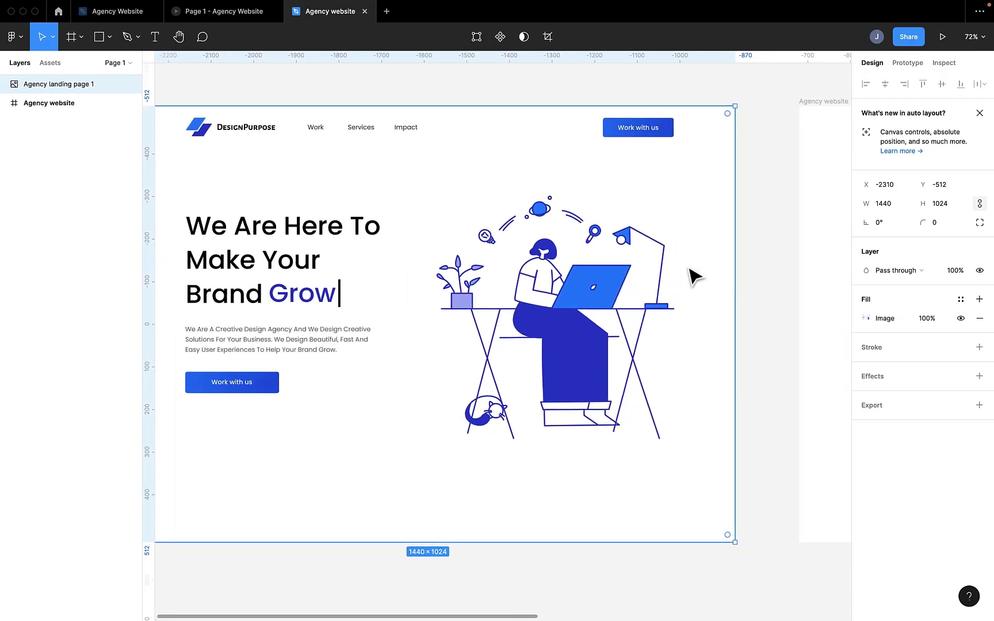
pyautogui.scroll(-5, 694, 276)
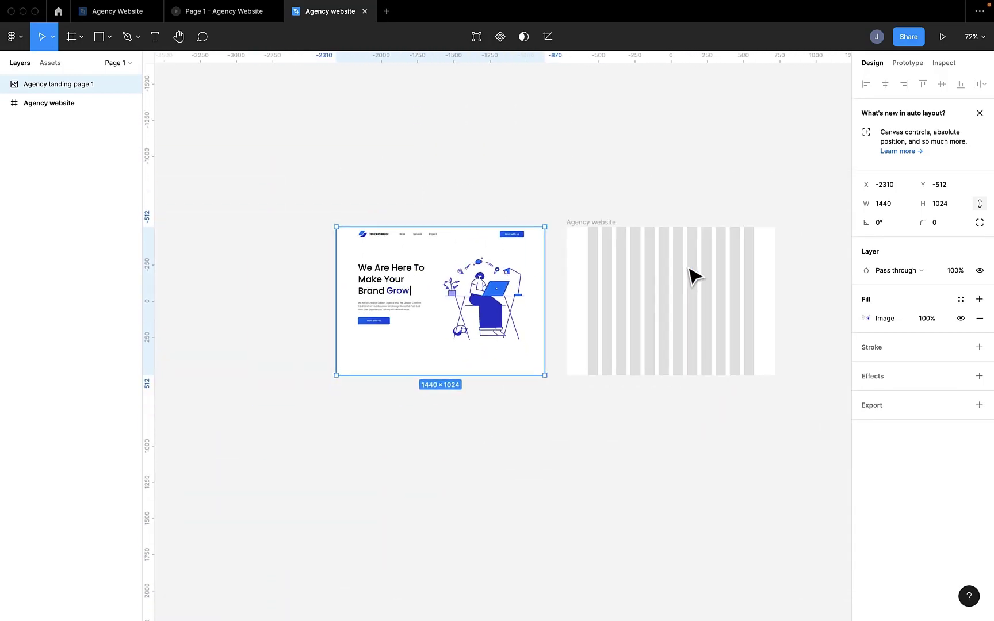
pyautogui.hscroll(3, 692, 274)
pyautogui.hscroll(3, 787, 313)
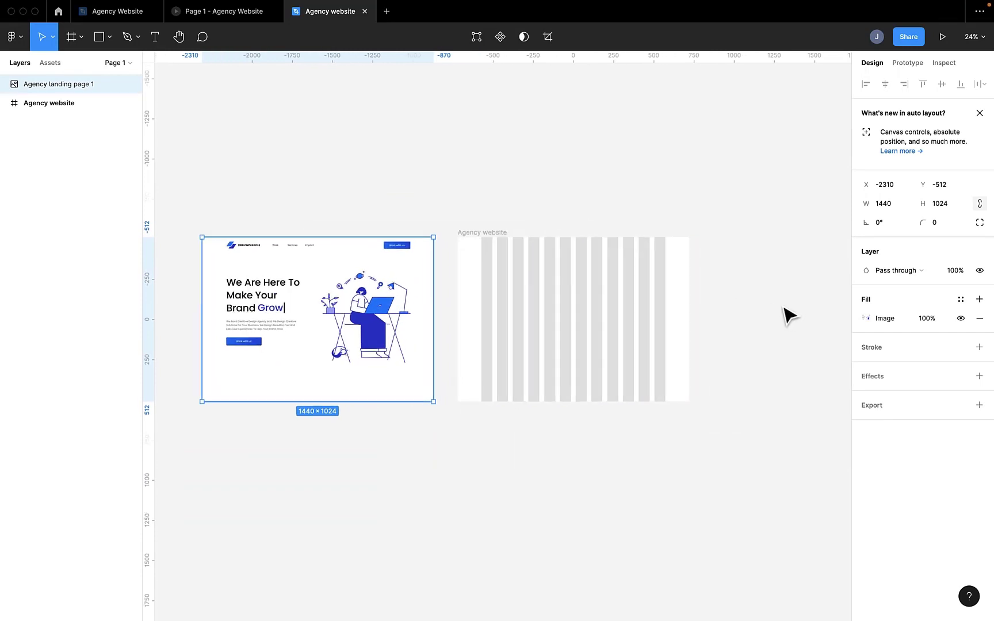
pyautogui.scroll(5, 595, 303)
pyautogui.hscroll(-1, 469, 250)
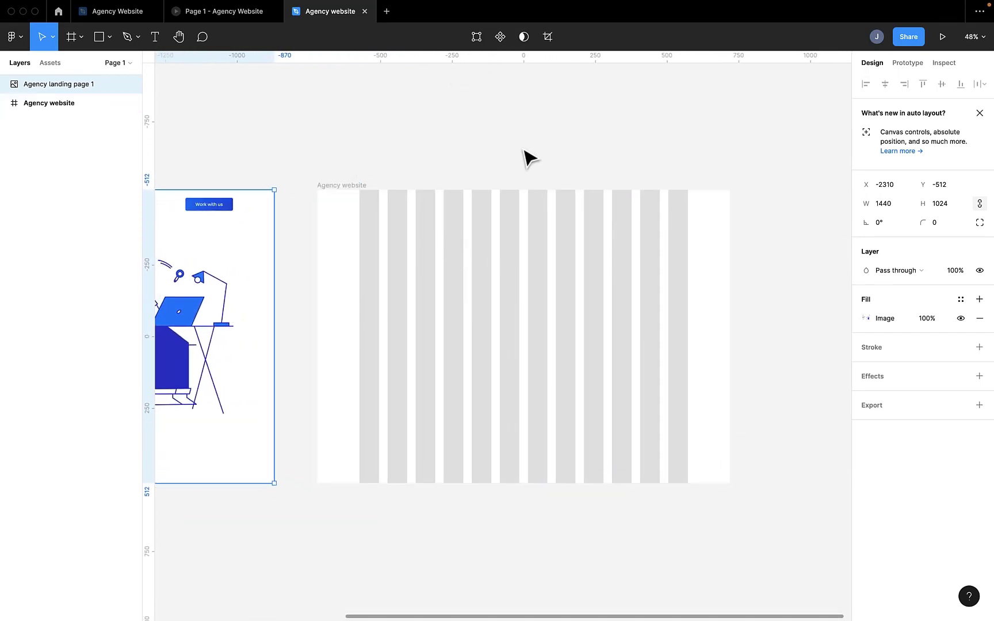
pyautogui.click(336, 193)
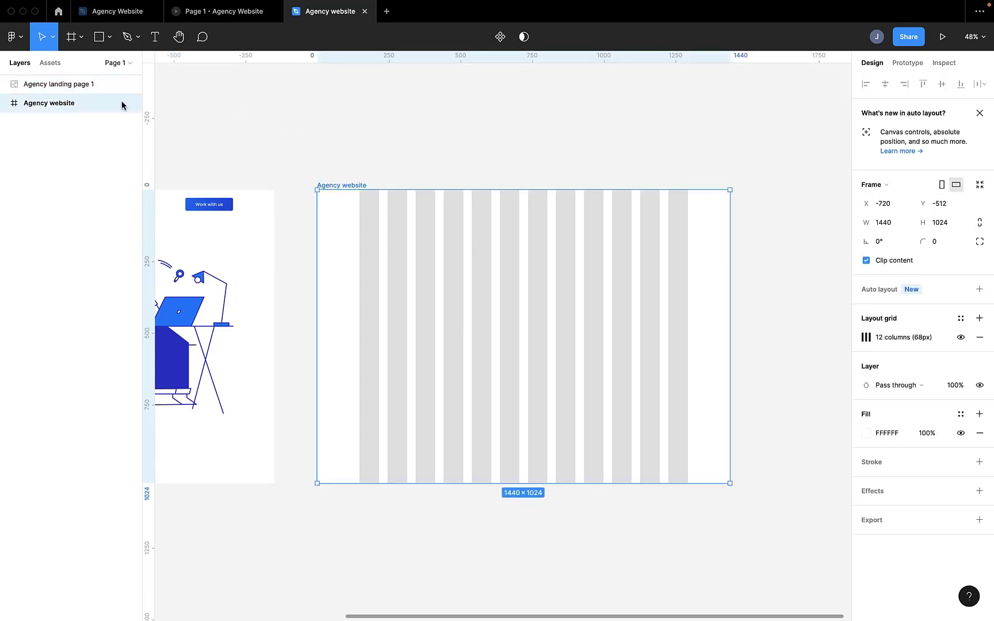
pyautogui.click(72, 38)
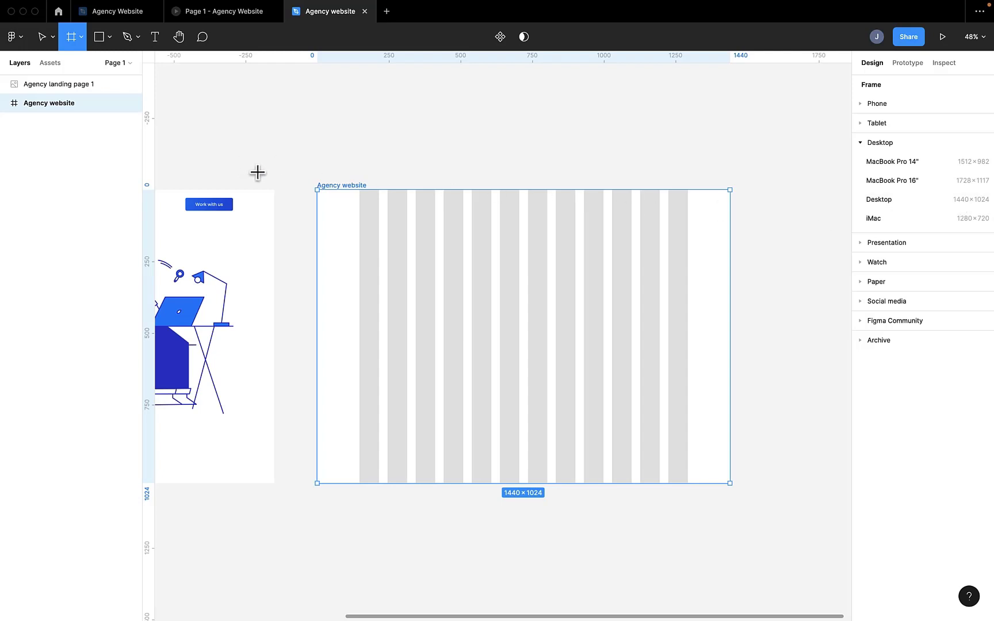
pyautogui.press('v')
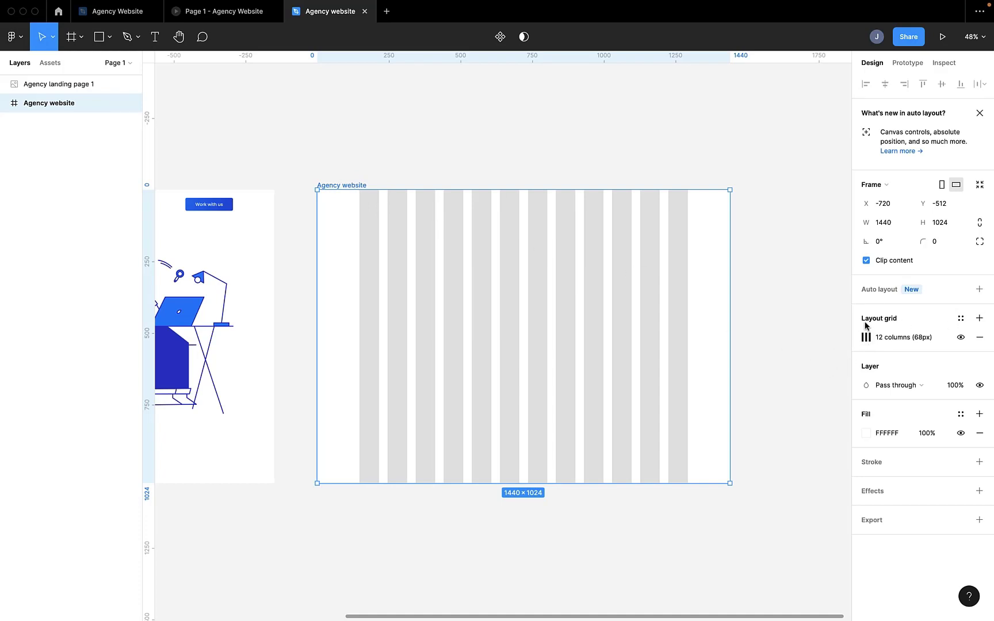
pyautogui.click(972, 318)
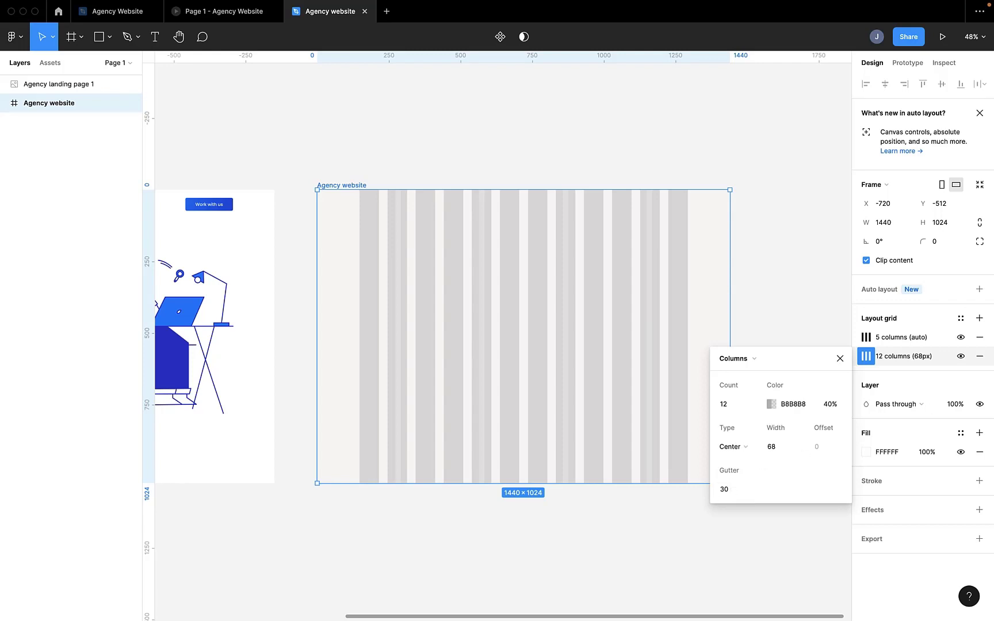
pyautogui.click(977, 338)
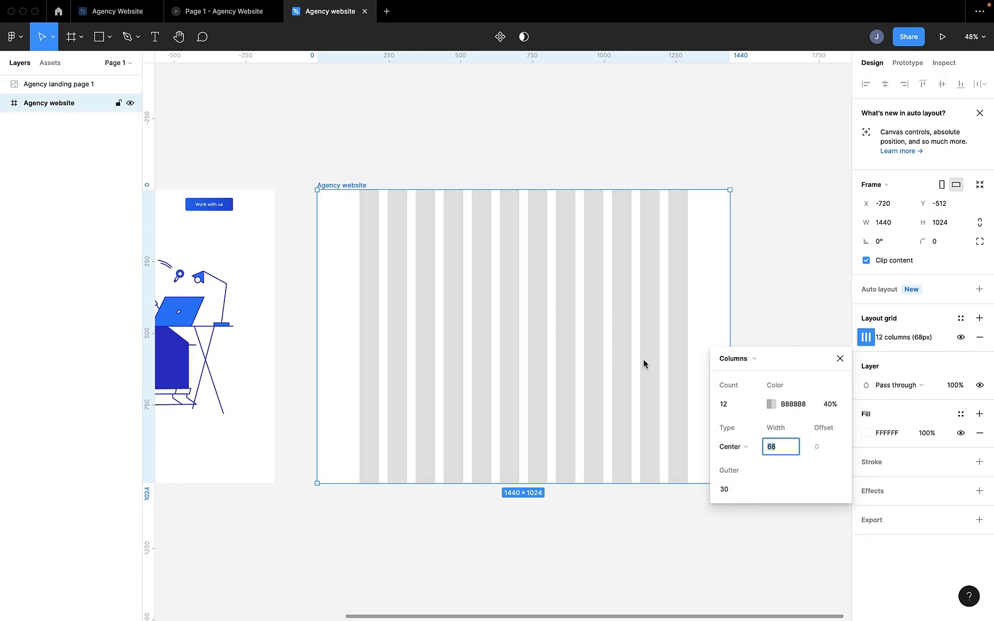
pyautogui.click(838, 359)
# - Draw a rectangle across the top of the Agency website frame as a header bar
pyautogui.scroll(2, 534, 290)
pyautogui.hscroll(-2, 535, 291)
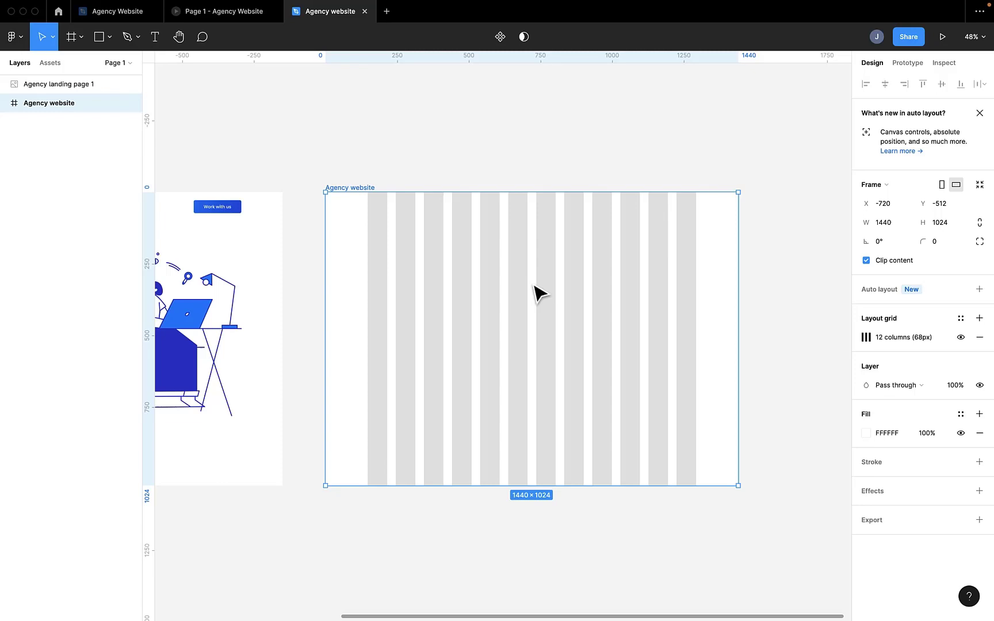
pyautogui.hscroll(1, 558, 270)
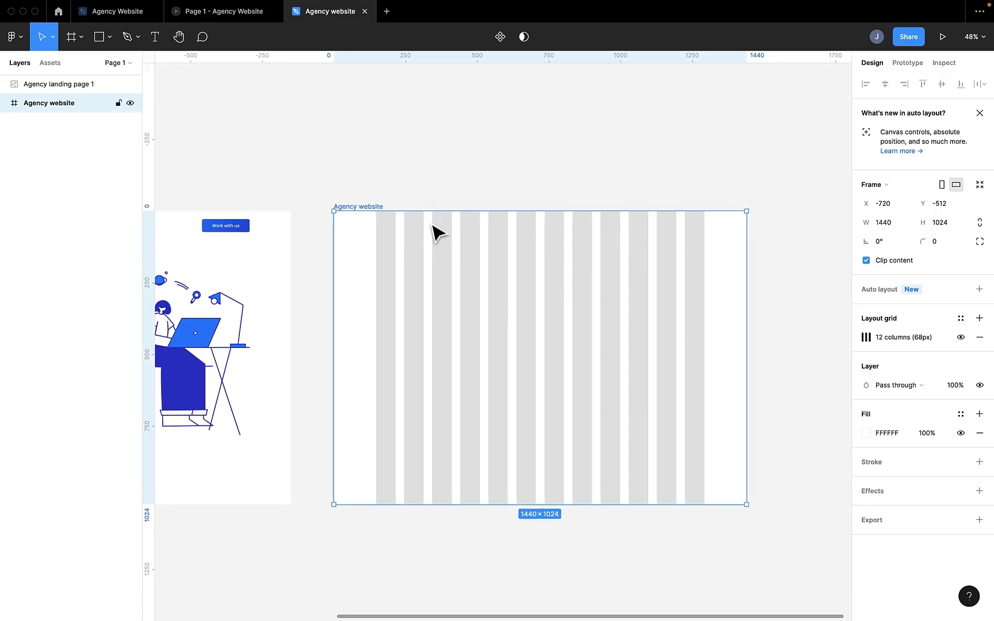
pyautogui.scroll(3, 436, 232)
pyautogui.hscroll(2, 344, 237)
pyautogui.scroll(1, 342, 224)
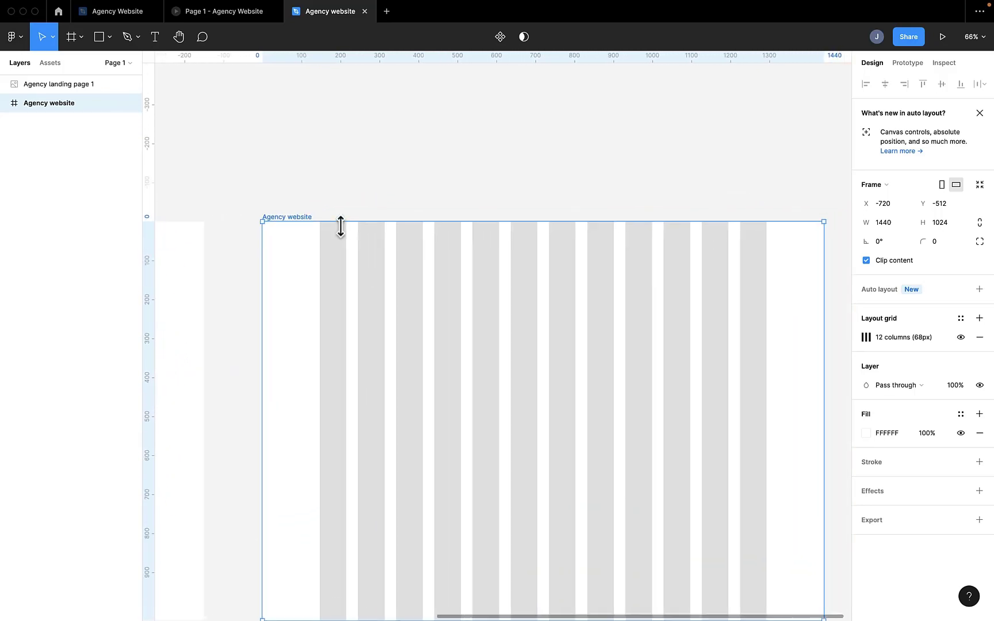
pyautogui.press('r')
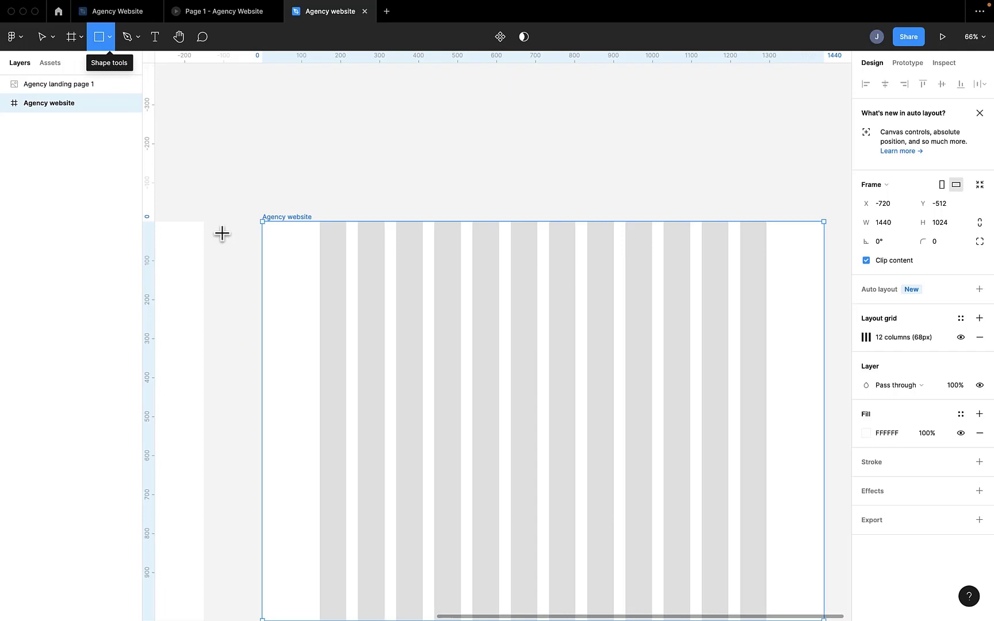
pyautogui.scroll(-3, 271, 233)
pyautogui.hscroll(2, 271, 233)
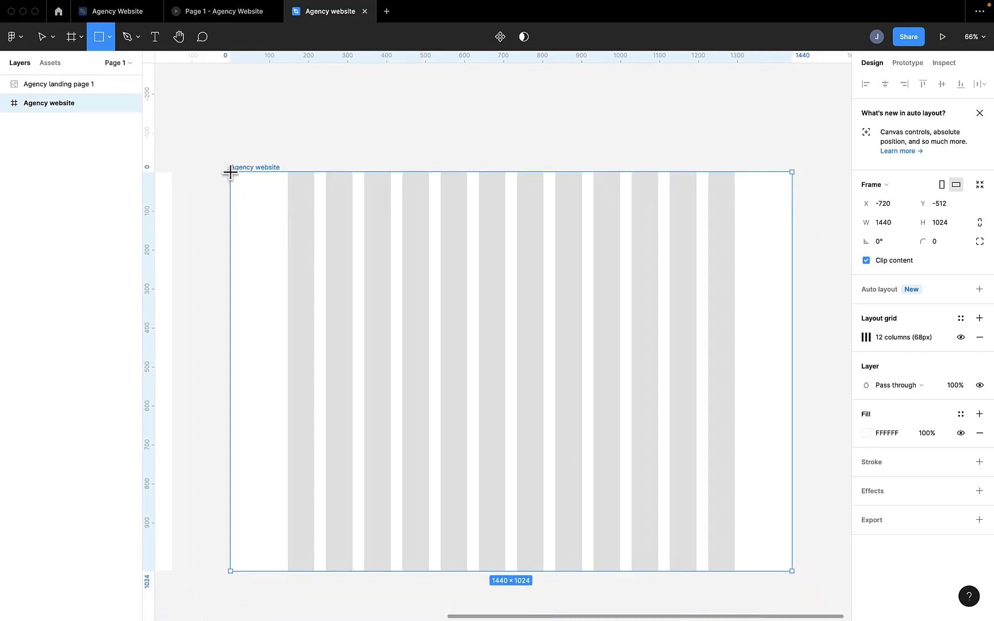
pyautogui.moveTo(230, 172)
pyautogui.mouseDown()
pyautogui.moveTo(583, 220)
pyautogui.moveTo(681, 211)
pyautogui.moveTo(709, 221)
pyautogui.moveTo(792, 208)
pyautogui.mouseUp()
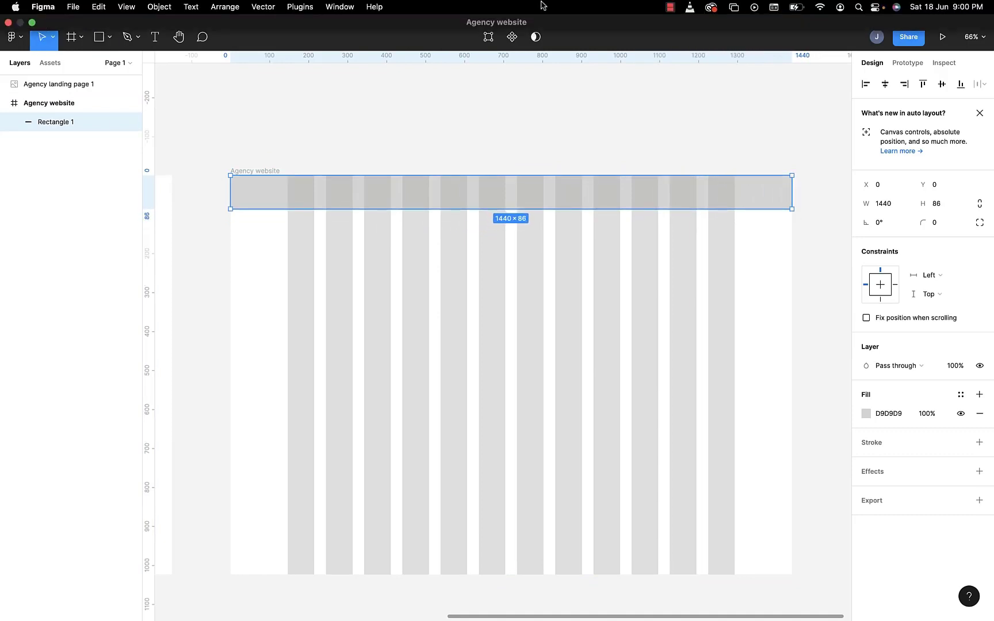
# - Set the header rectangle's height to 100, keeping its 1440 width
pyautogui.scroll(-2, 552, 357)
pyautogui.hscroll(2, 552, 357)
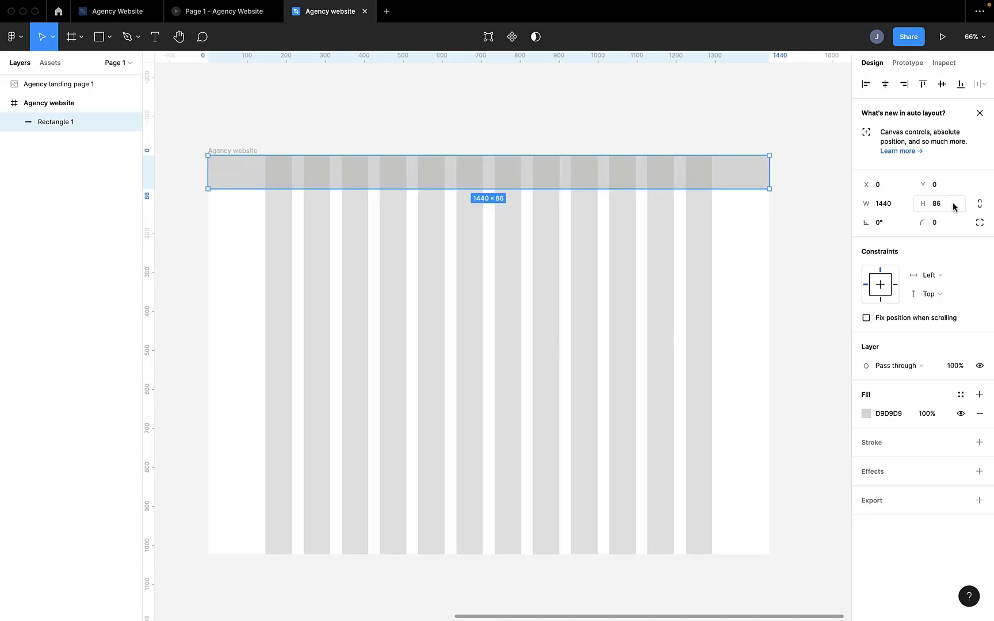
pyautogui.click(953, 207)
pyautogui.write('100')
pyautogui.press('Return')
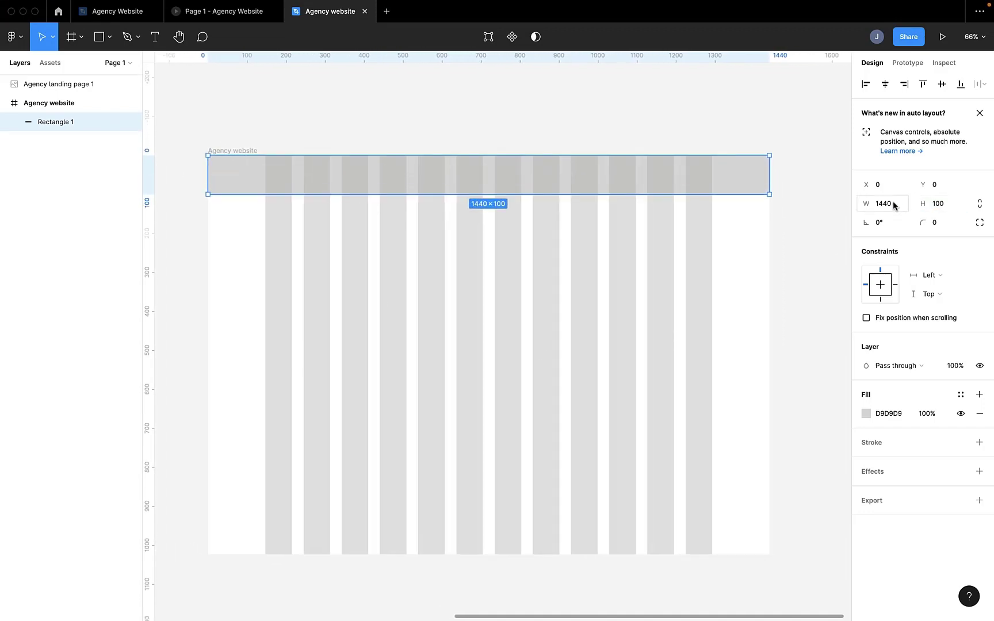
pyautogui.hscroll(-15, 345, 161)
pyautogui.scroll(4, 345, 161)
pyautogui.click(345, 161)
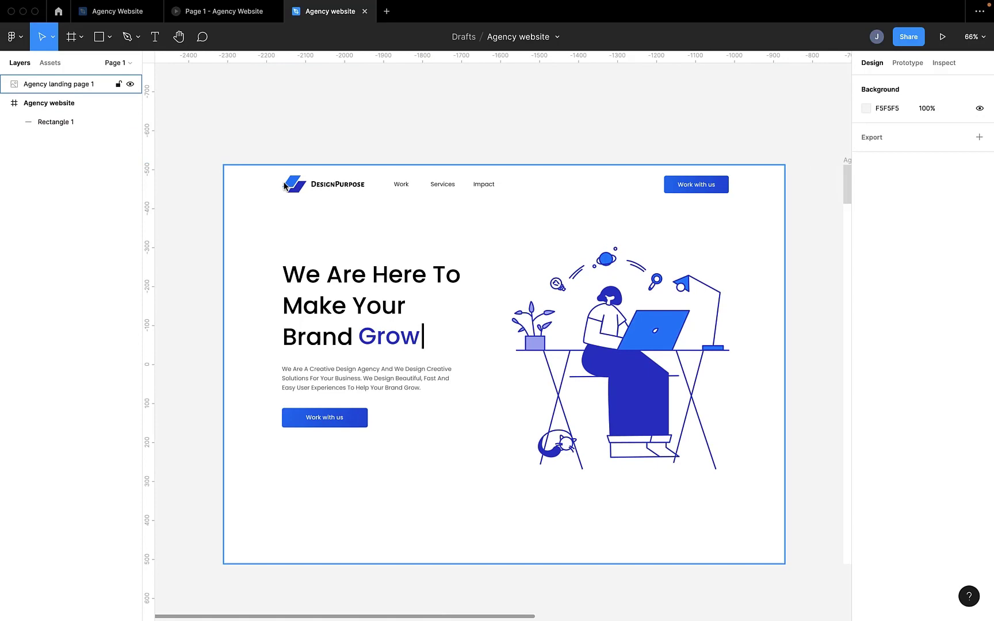
pyautogui.hscroll(8, 321, 166)
pyautogui.scroll(-2, 321, 166)
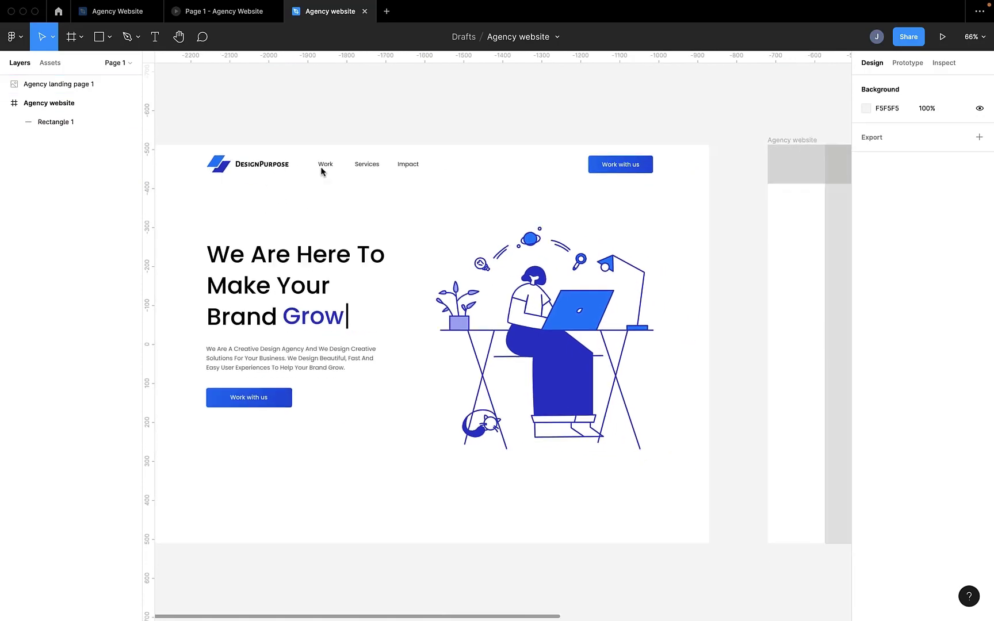
pyautogui.hscroll(10, 397, 199)
pyautogui.hscroll(-15, 355, 219)
pyautogui.scroll(2, 355, 220)
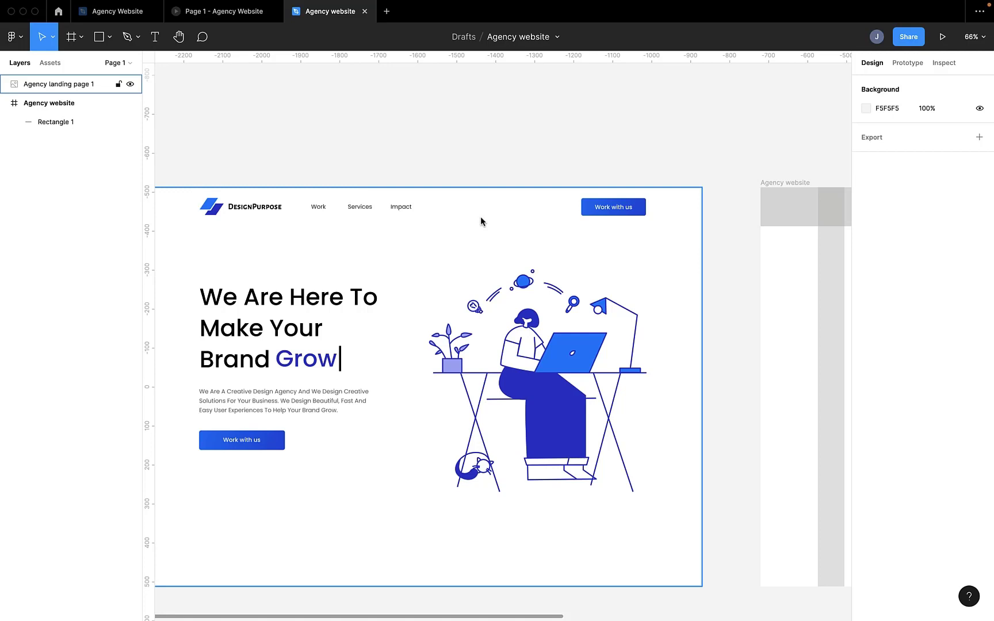
pyautogui.hscroll(10, 480, 217)
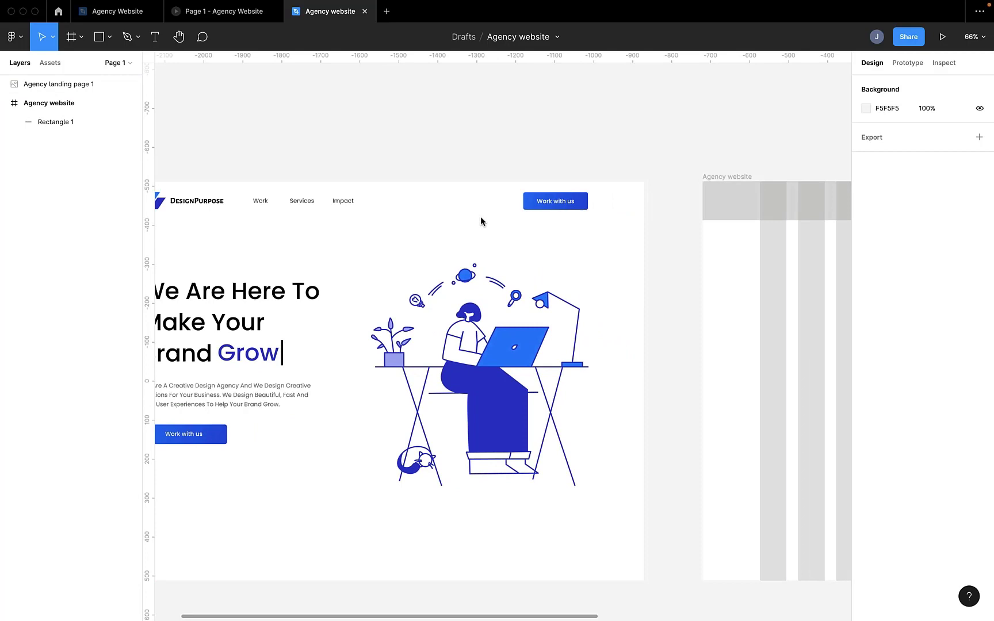
pyautogui.rightClick(409, 229)
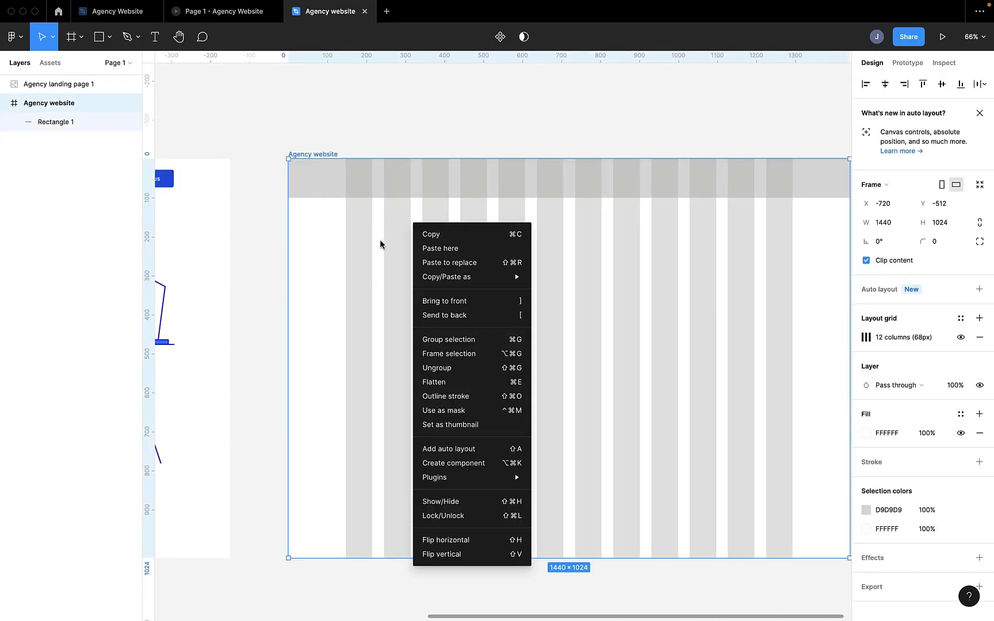
pyautogui.moveTo(460, 483)
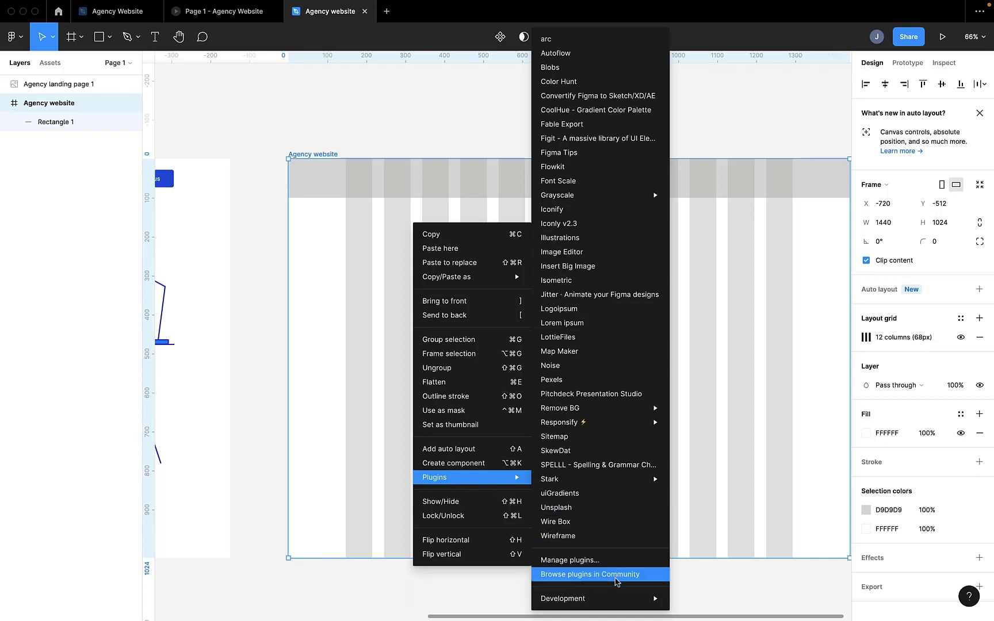
pyautogui.click(615, 582)
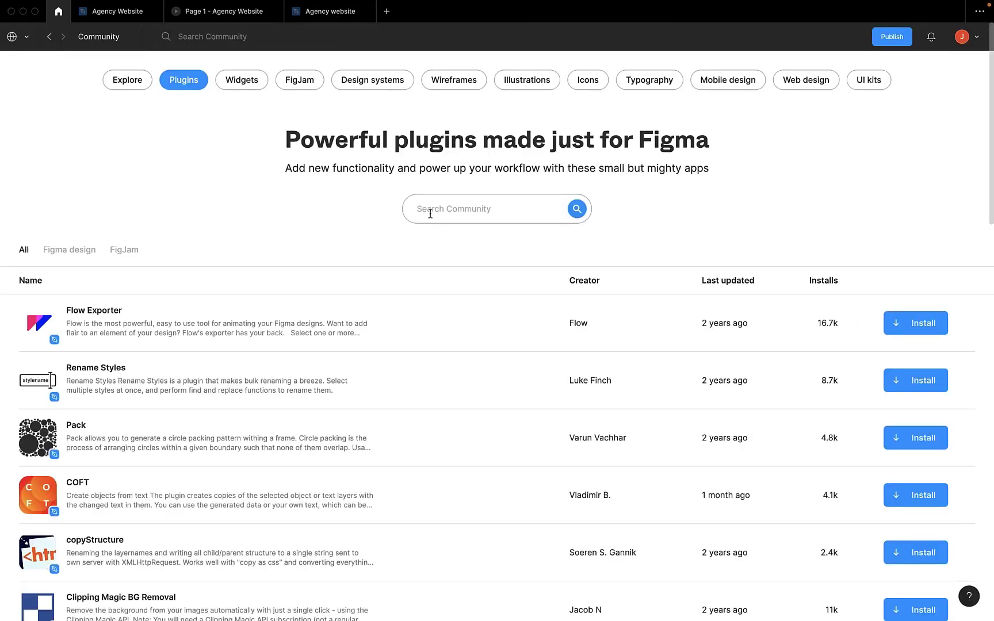
pyautogui.click(434, 211)
pyautogui.press('Return')
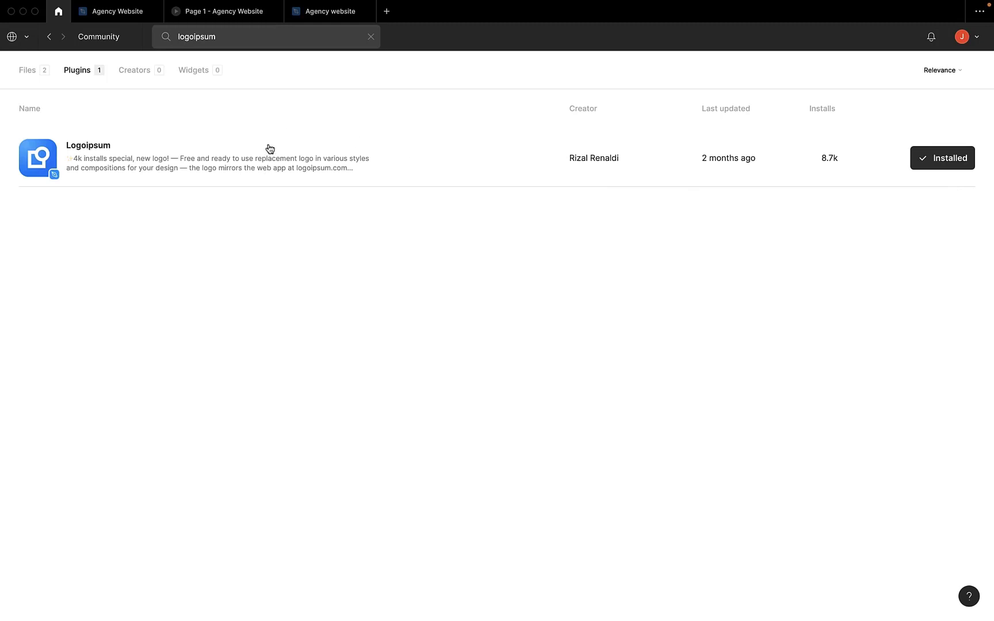
pyautogui.click(309, 16)
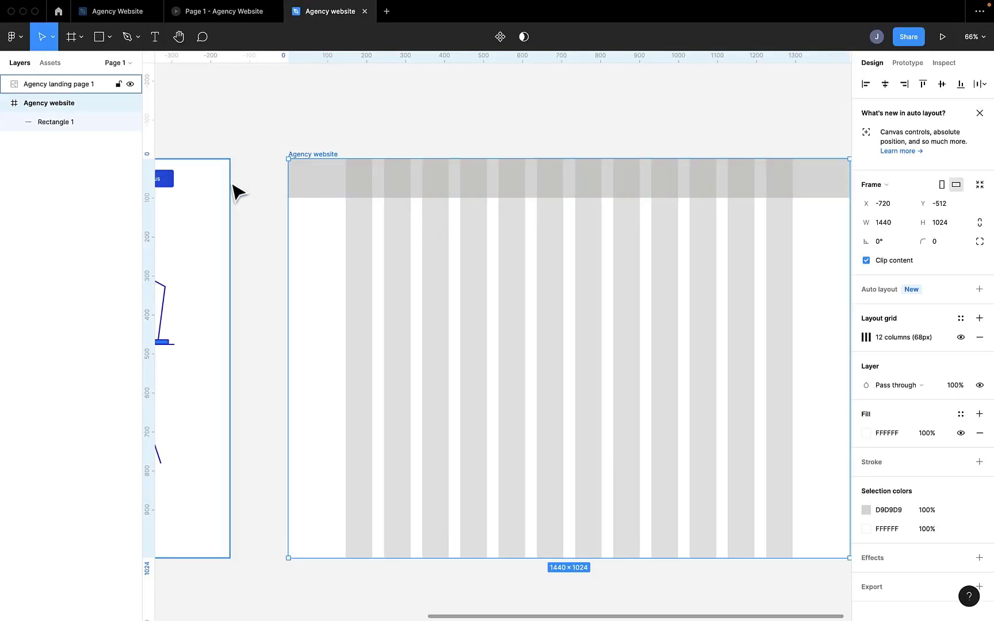
# - Insert the blue two-parallelogram icon from the Logoipsum plugin as a 50×39 Logo frame
pyautogui.click(270, 172)
pyautogui.rightClick(266, 123)
pyautogui.moveTo(331, 223)
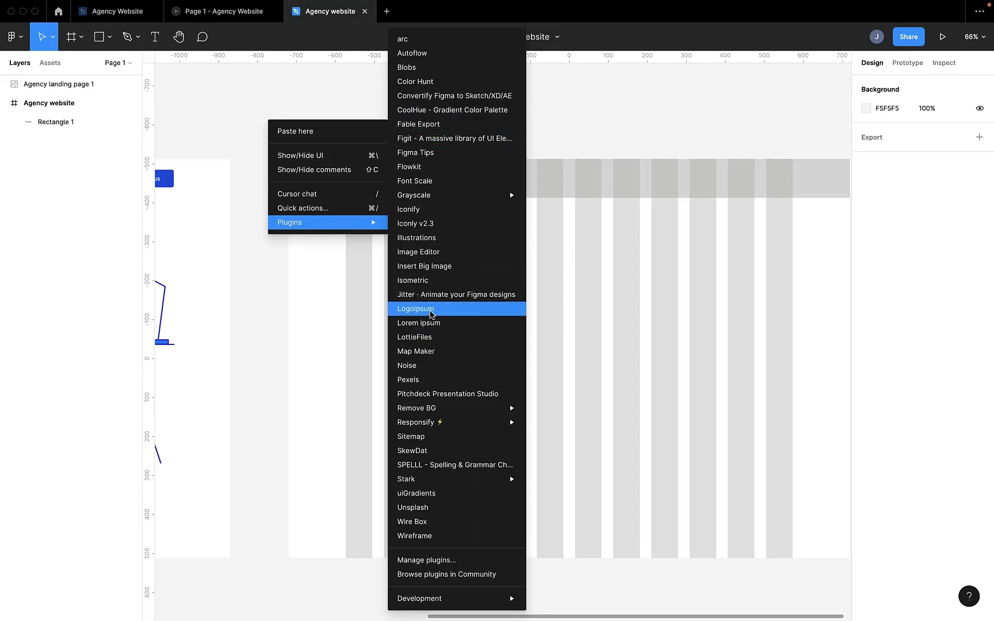
pyautogui.click(430, 311)
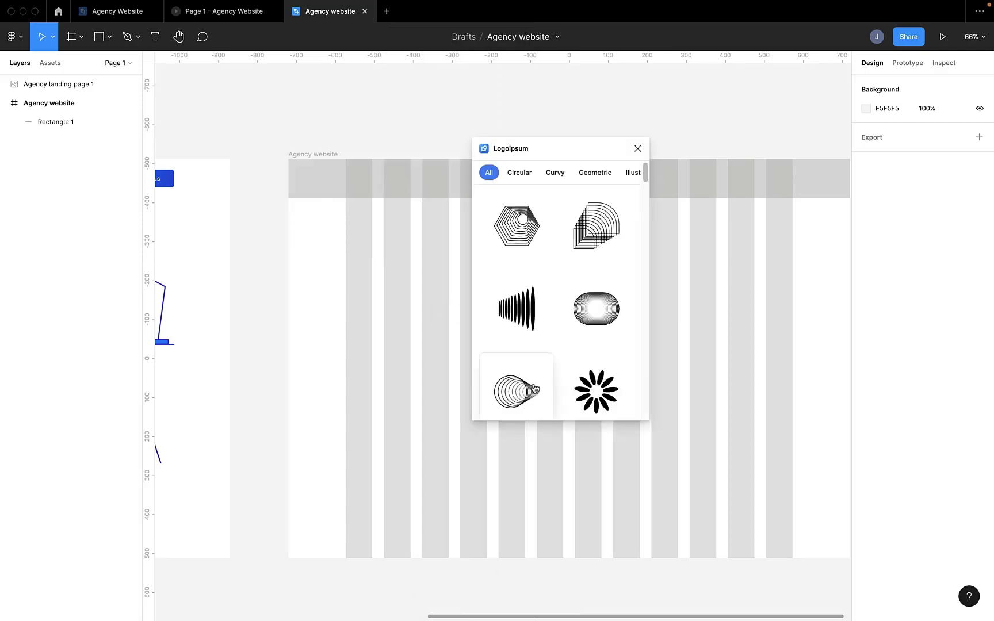
pyautogui.moveTo(527, 148); pyautogui.dragTo(652, 175)
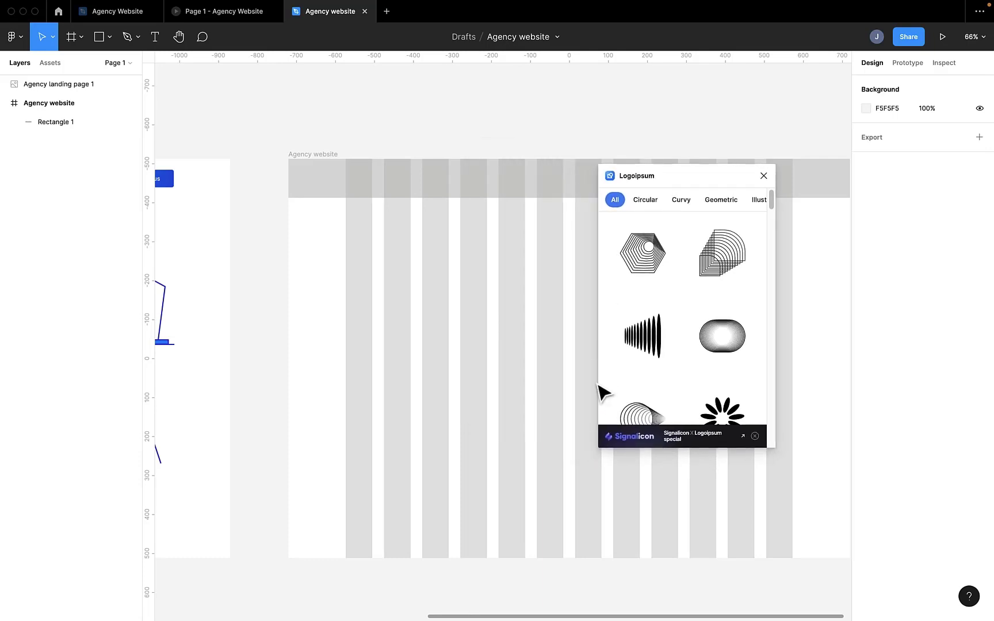
pyautogui.scroll(-10, 686, 346)
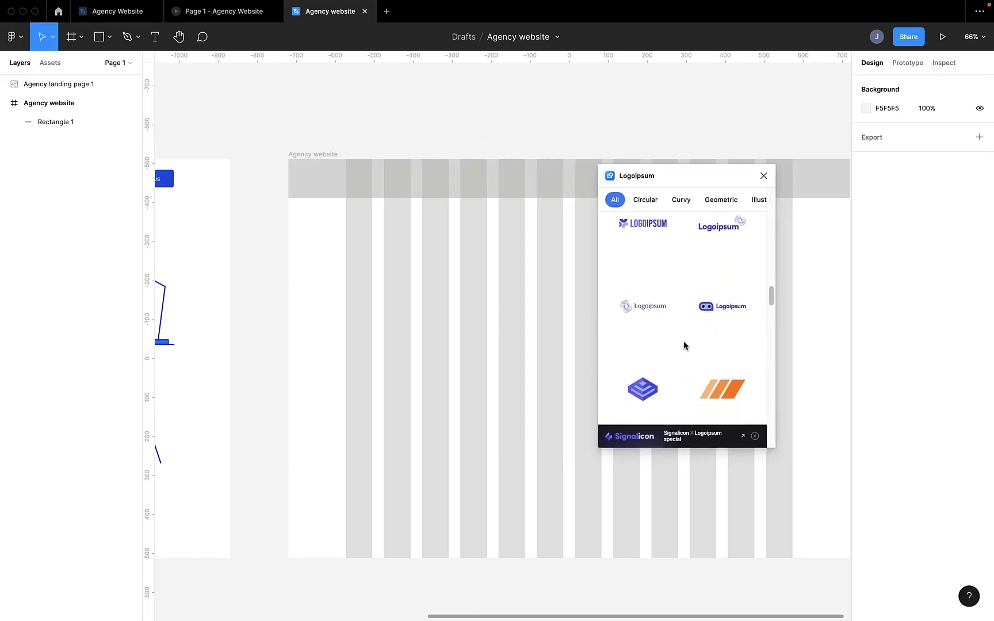
pyautogui.scroll(-2, 683, 345)
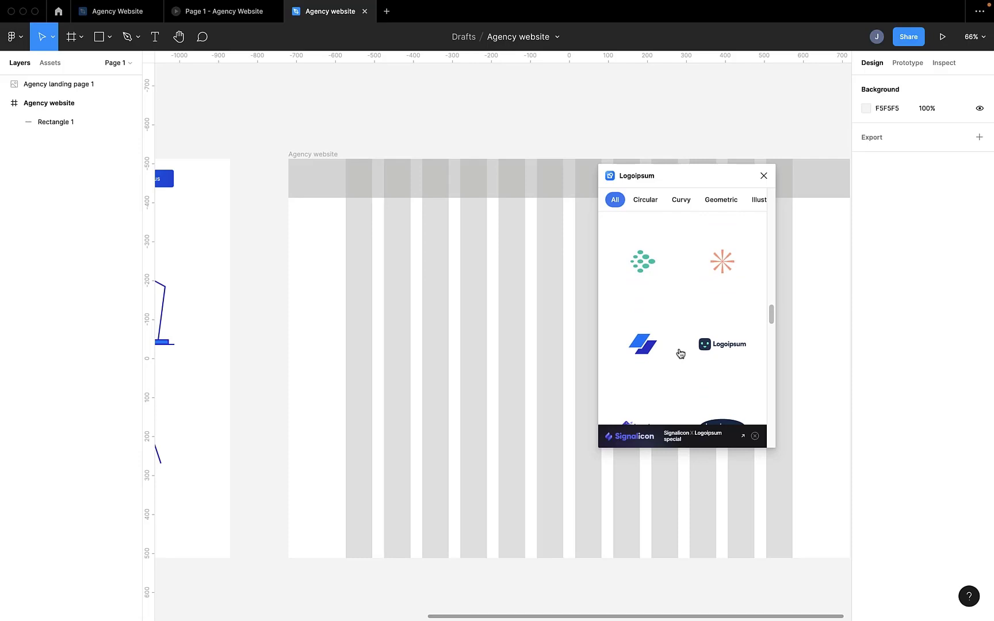
pyautogui.click(643, 343)
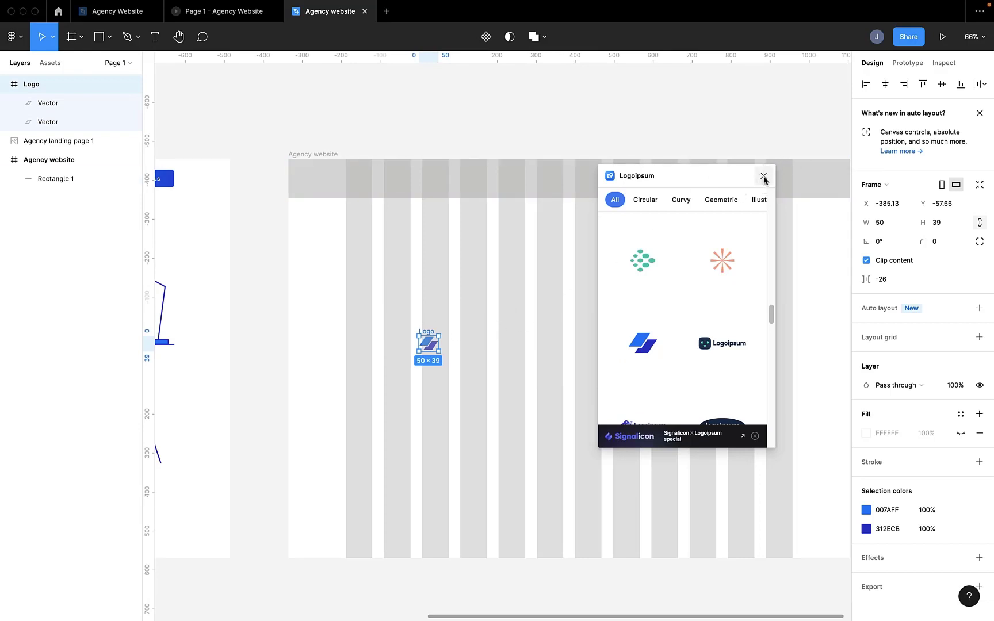
# - Close the Logoipsum window and move the Logo frame into the Agency website header band
pyautogui.click(763, 177)
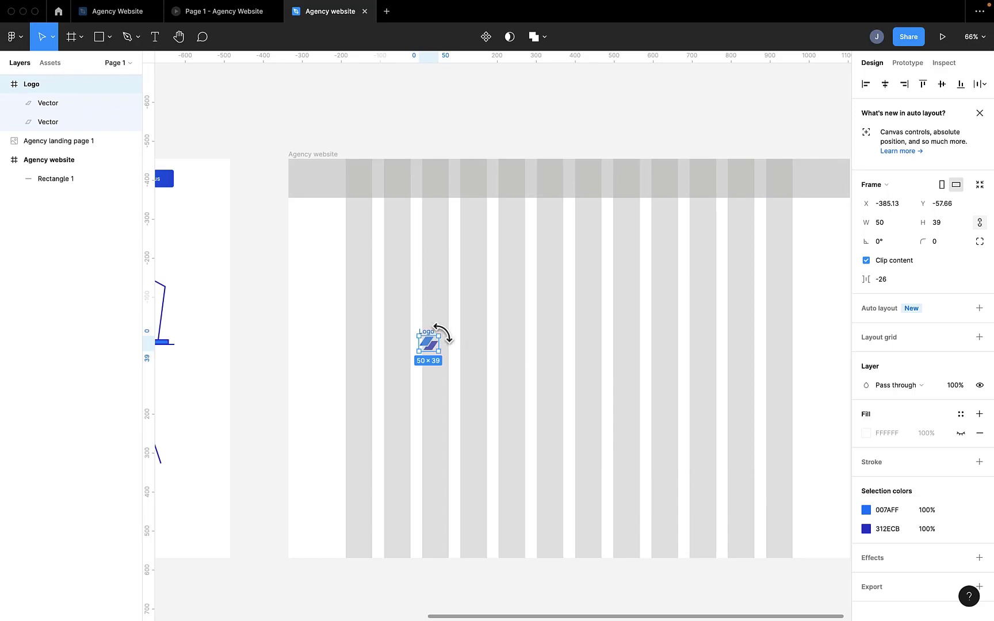
pyautogui.moveTo(432, 341); pyautogui.dragTo(403, 270)
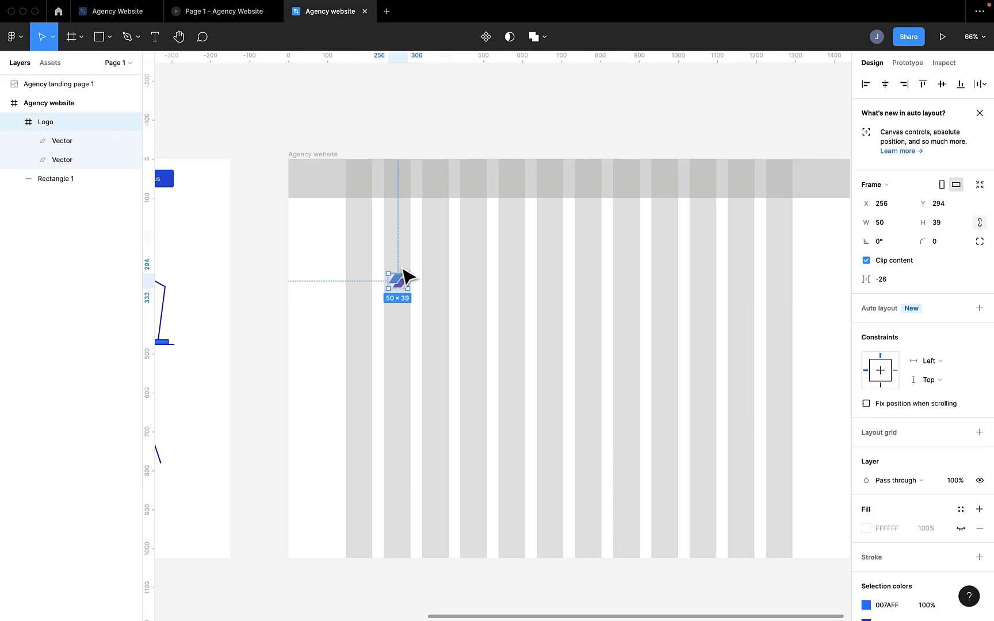
pyautogui.scroll(1, 403, 270)
pyautogui.hscroll(-1, 403, 270)
pyautogui.scroll(1, 405, 279)
pyautogui.hscroll(-2, 405, 279)
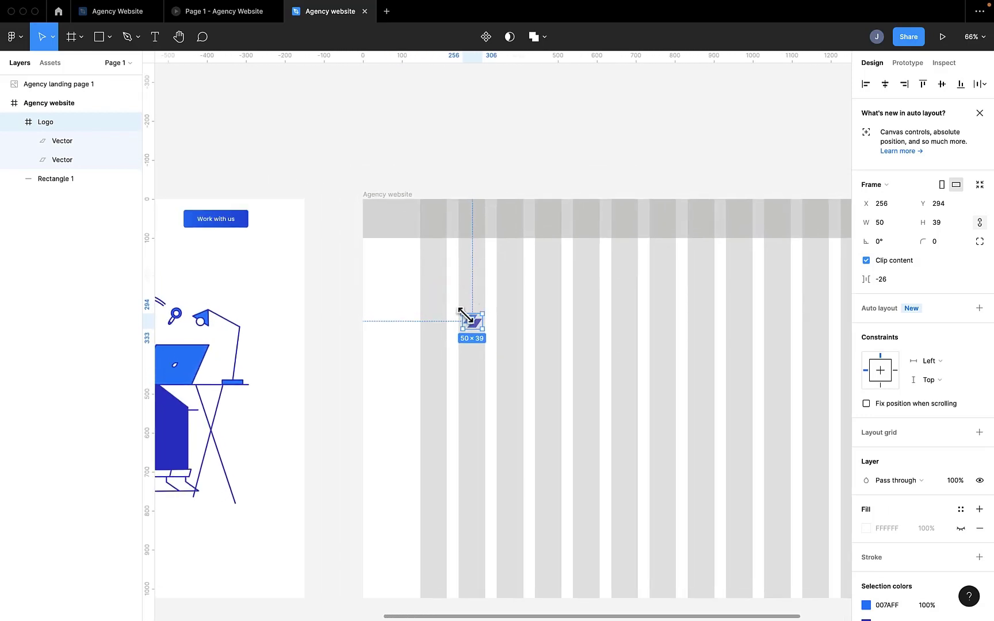
pyautogui.moveTo(471, 323); pyautogui.dragTo(436, 226)
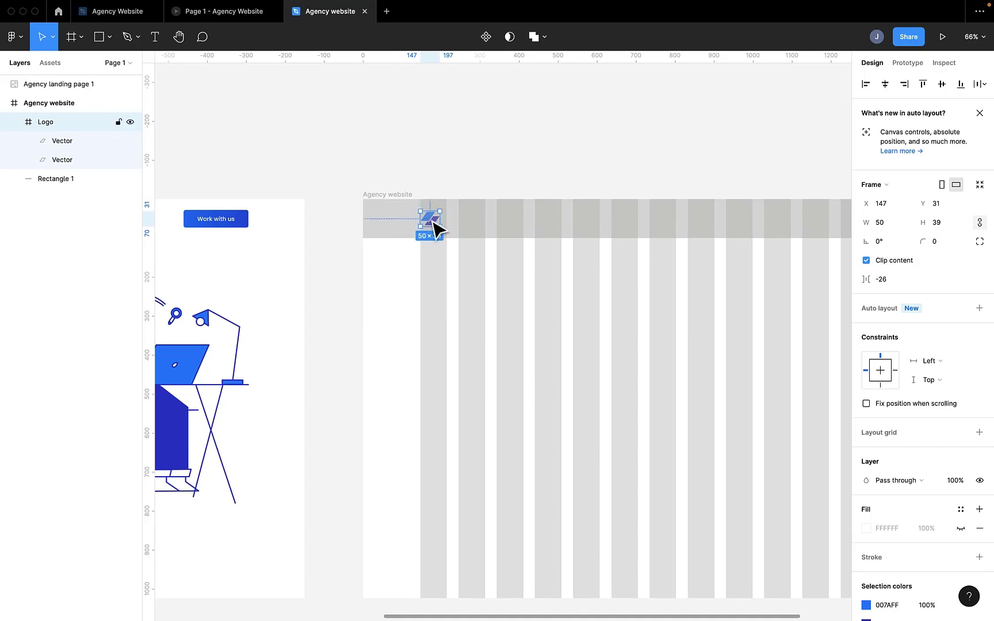
# - Enlarge the logo to 68×53 at X 147, Y 24
pyautogui.scroll(5, 449, 222)
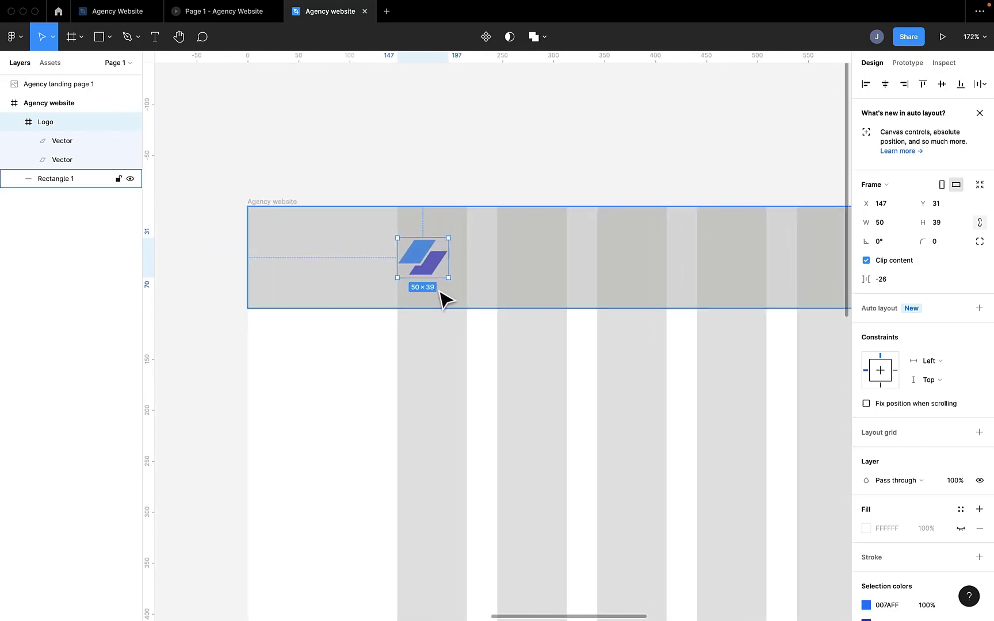
pyautogui.moveTo(449, 279)
pyautogui.mouseDown()
pyautogui.moveTo(466, 291)
pyautogui.moveTo(431, 275)
pyautogui.mouseUp()
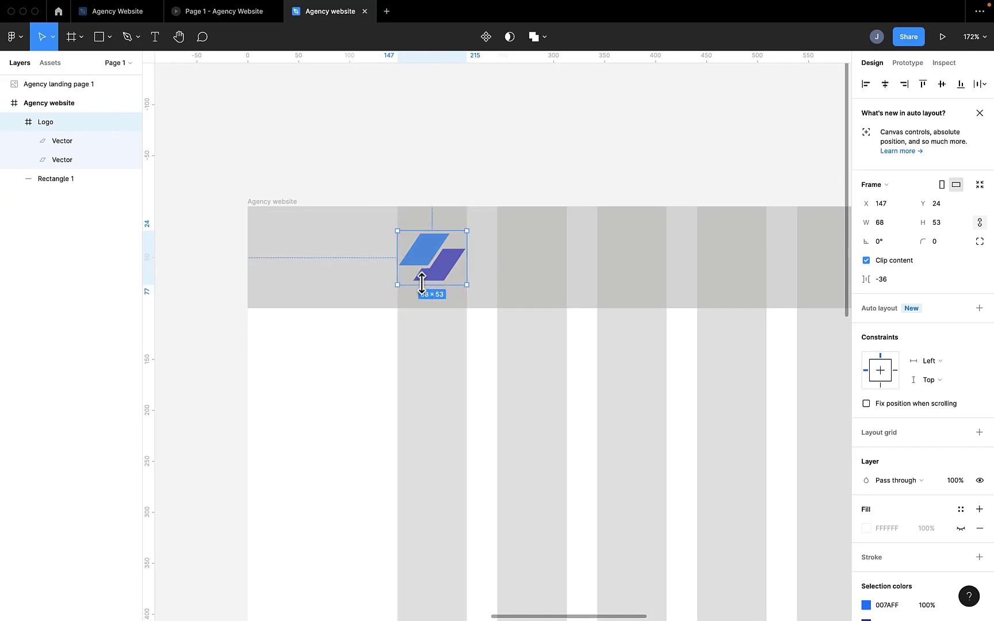
pyautogui.click(419, 312)
pyautogui.hscroll(-15, 421, 312)
# - Bring the Agency website header with the logo back into view and pick the Text tool
pyautogui.scroll(-8, 423, 314)
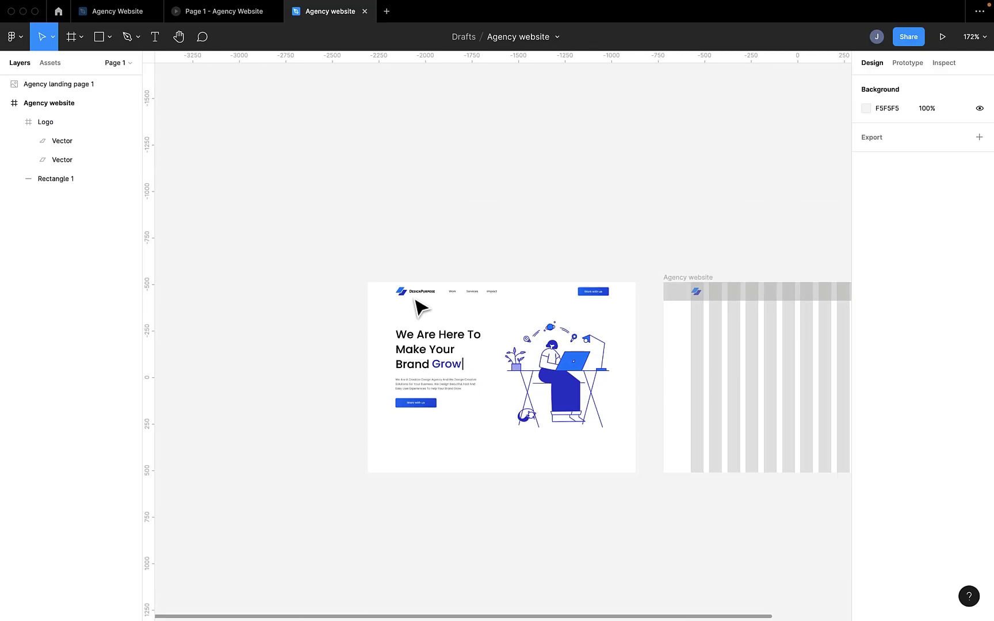
pyautogui.scroll(6, 412, 304)
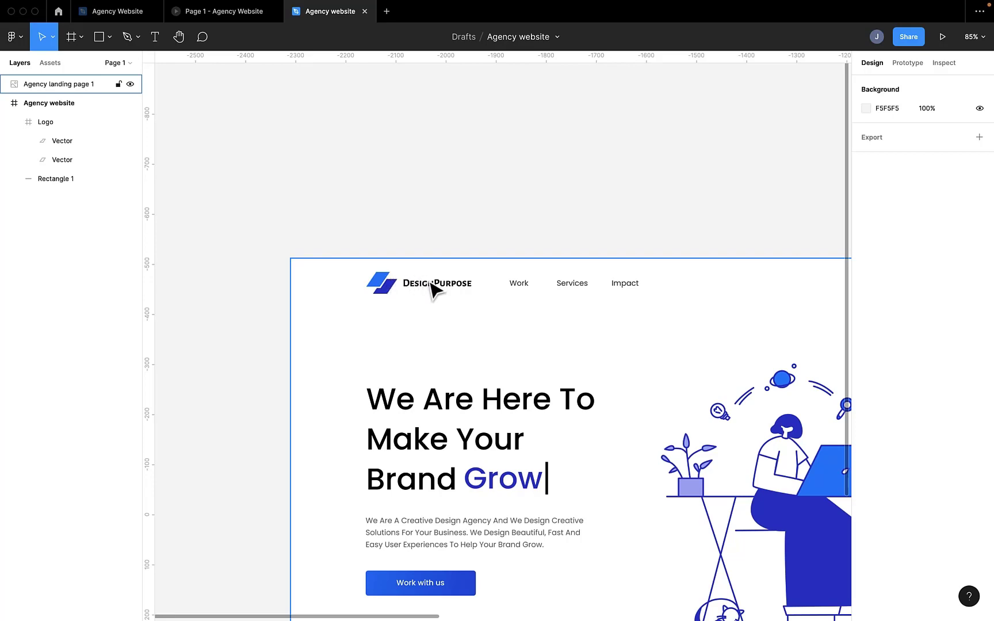
pyautogui.hscroll(10, 434, 288)
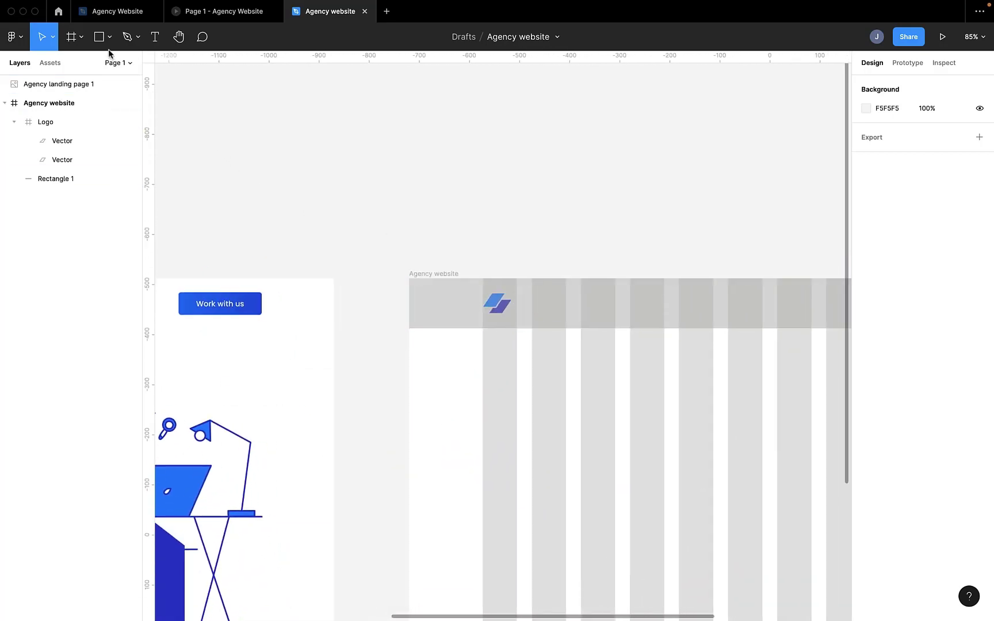
pyautogui.click(155, 38)
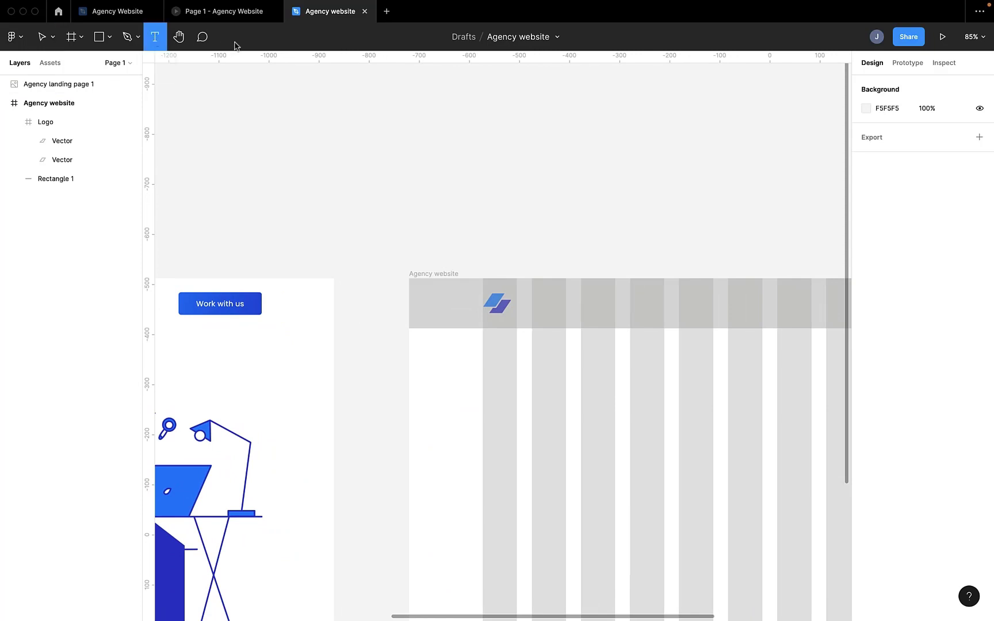
# - Add a 'DesignPurpose' text layer to the right of the logo in the header bar
pyautogui.scroll(6, 528, 307)
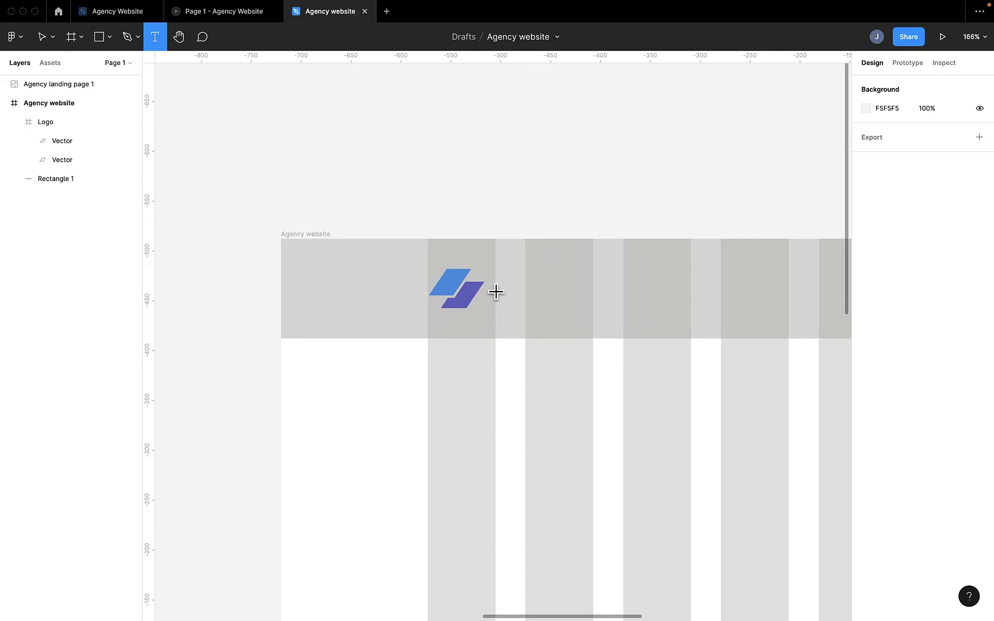
pyautogui.scroll(1, 495, 292)
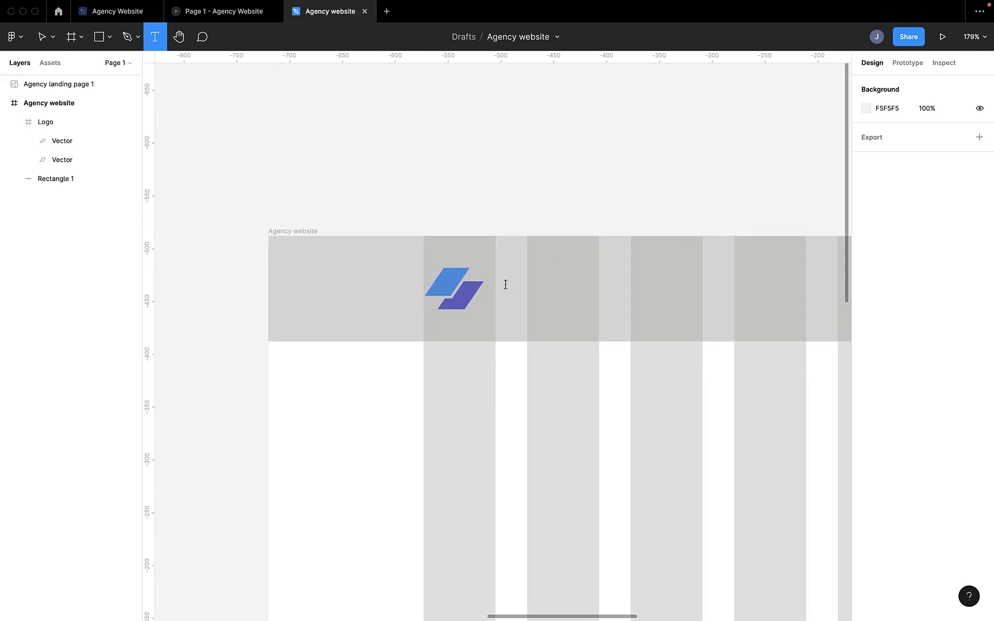
pyautogui.click(504, 287)
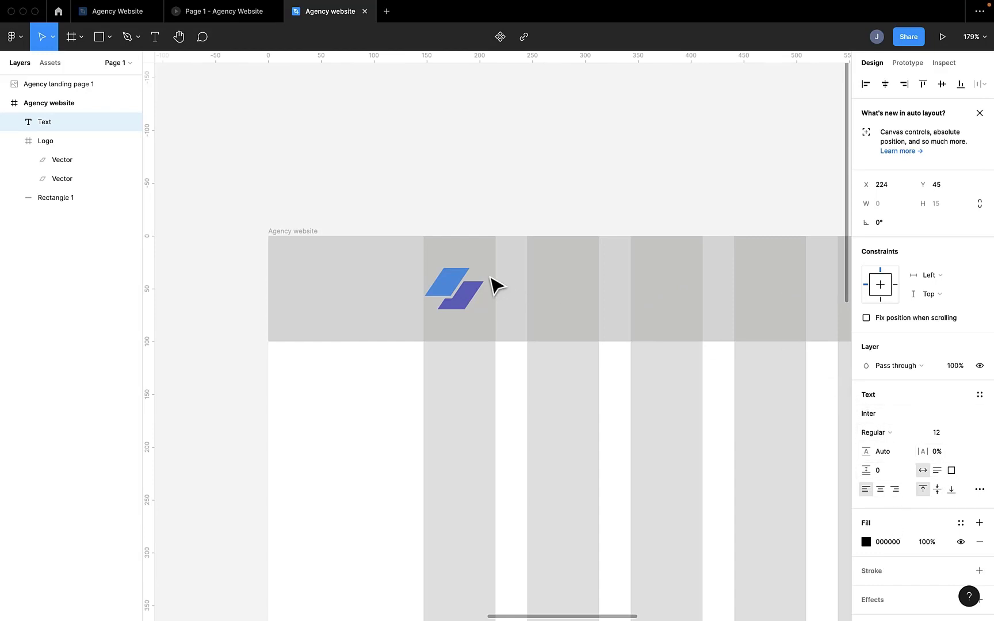
pyautogui.write('Design')
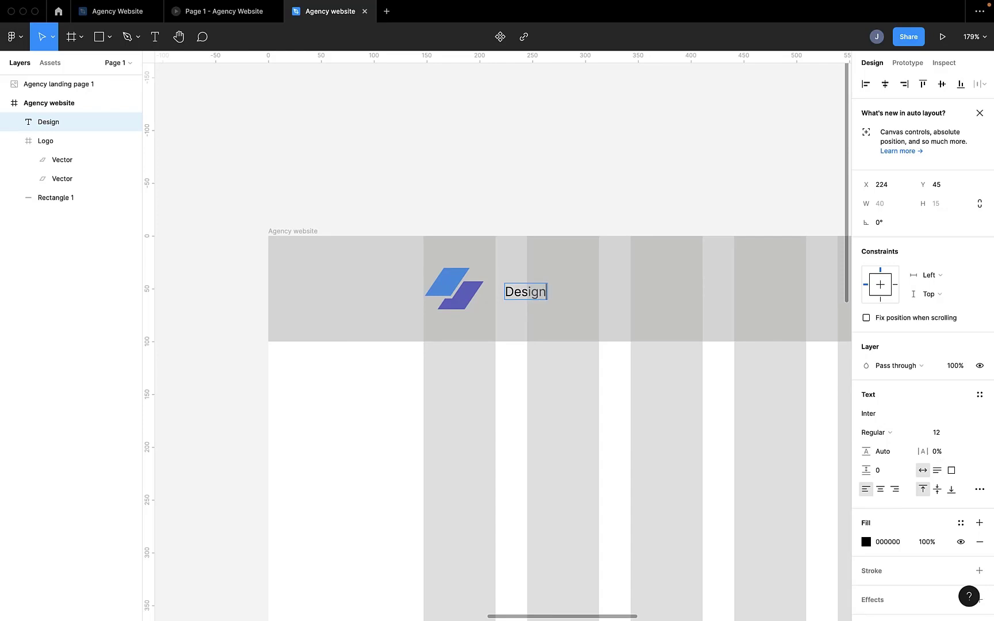
pyautogui.write('Purpose')
pyautogui.press('Escape')
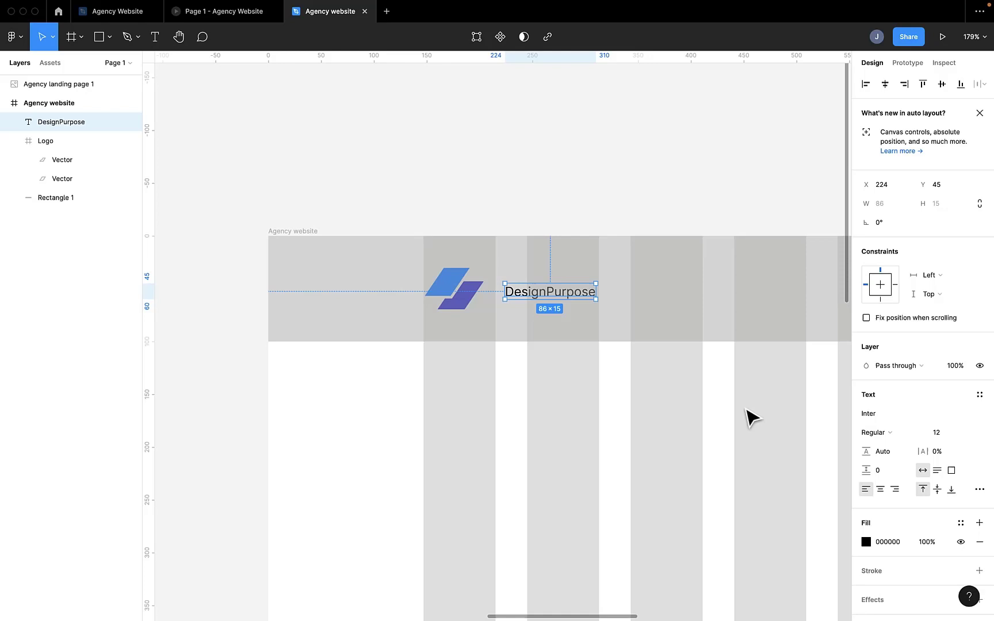
pyautogui.click(889, 414)
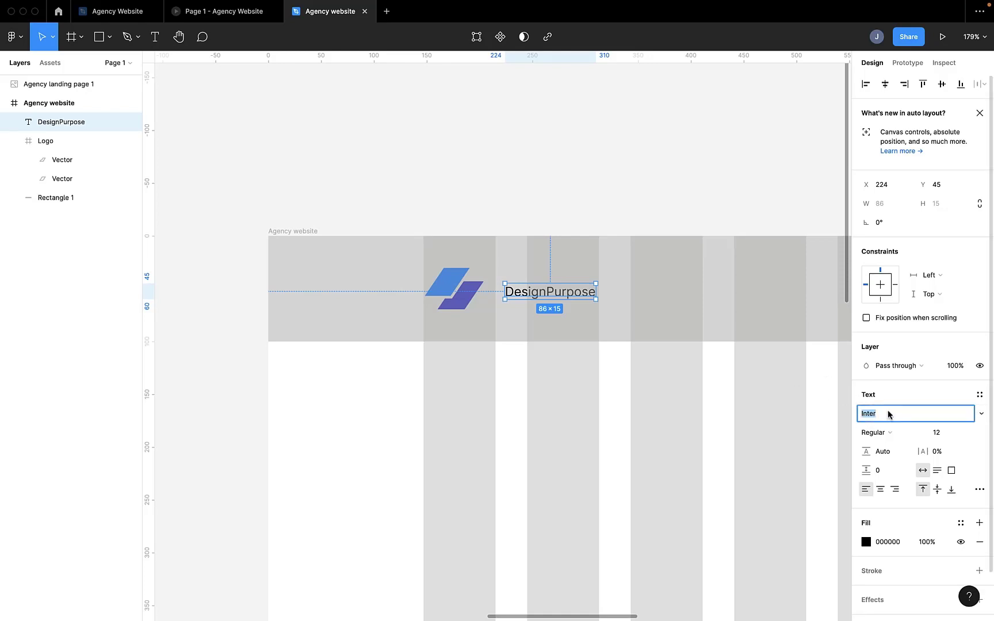
# - Set the DesignPurpose text to the Alegreya Sans SC font, Bold weight, size 20
pyautogui.write('Al')
pyautogui.write('egreya Sans')
pyautogui.press('Return')
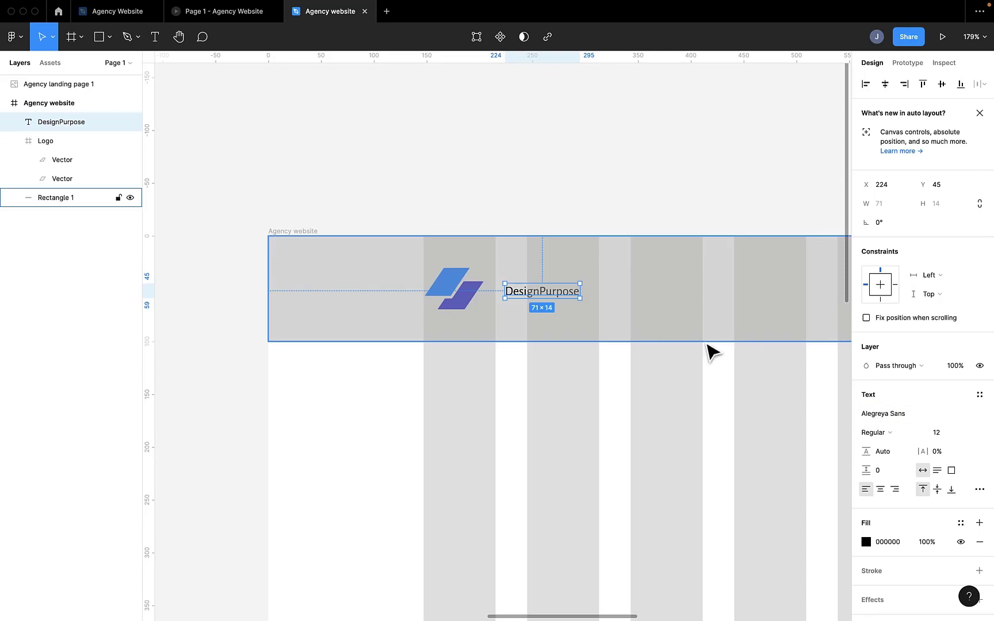
pyautogui.click(885, 432)
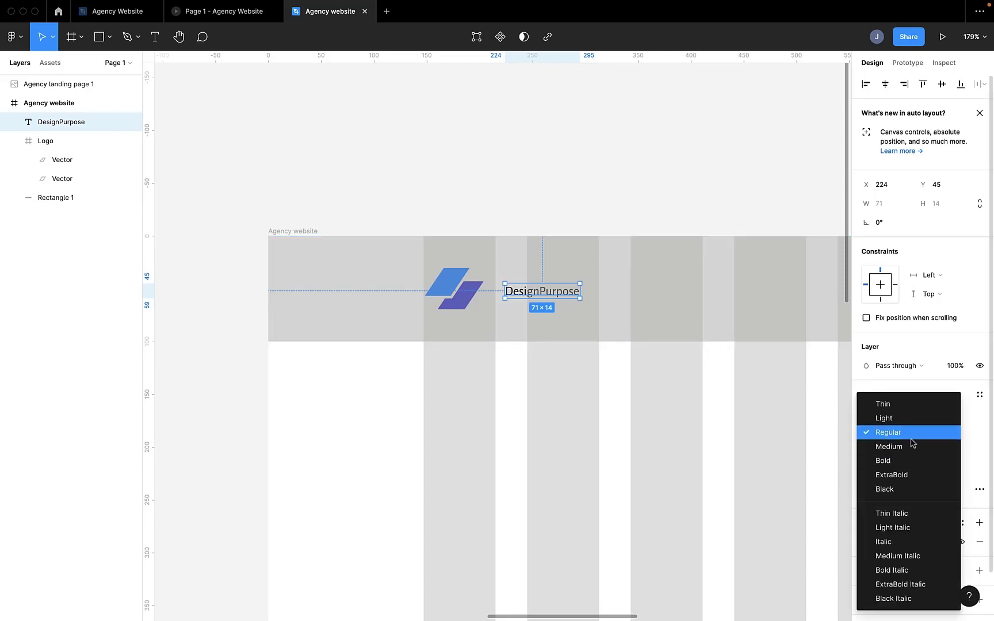
pyautogui.click(905, 461)
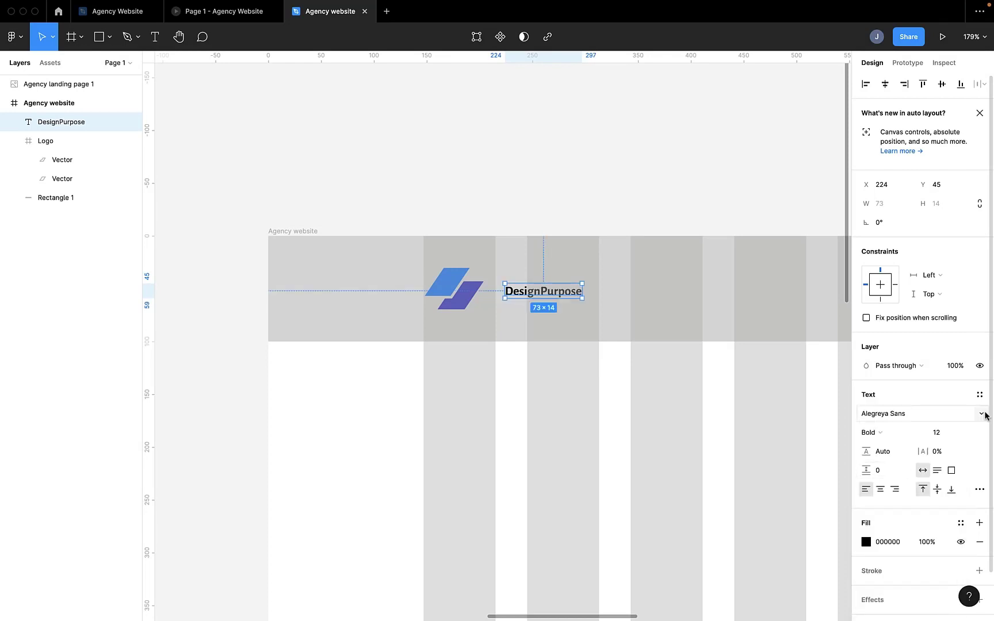
pyautogui.click(981, 414)
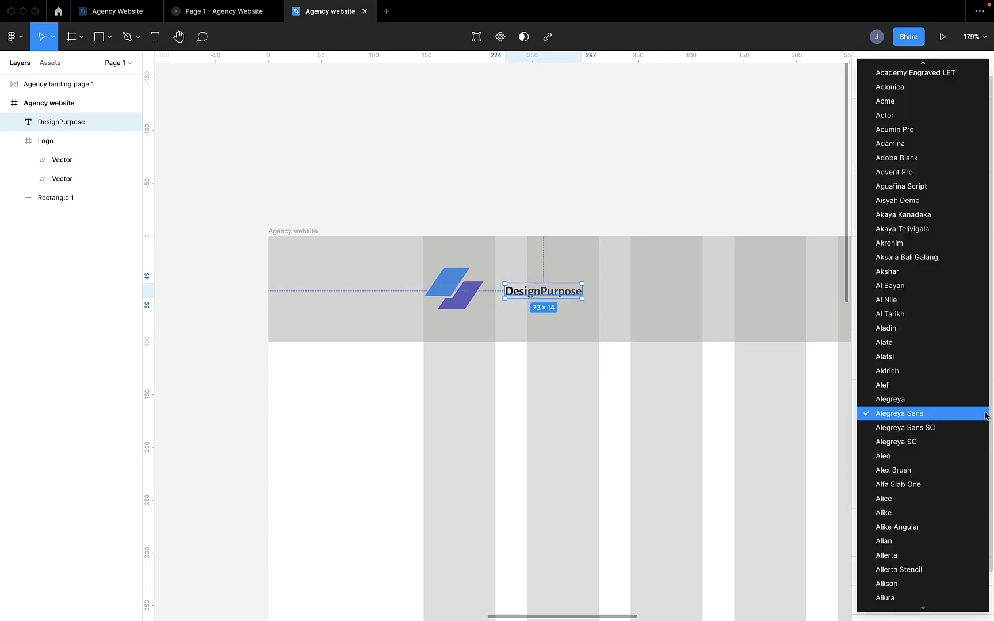
pyautogui.click(958, 427)
pyautogui.click(942, 437)
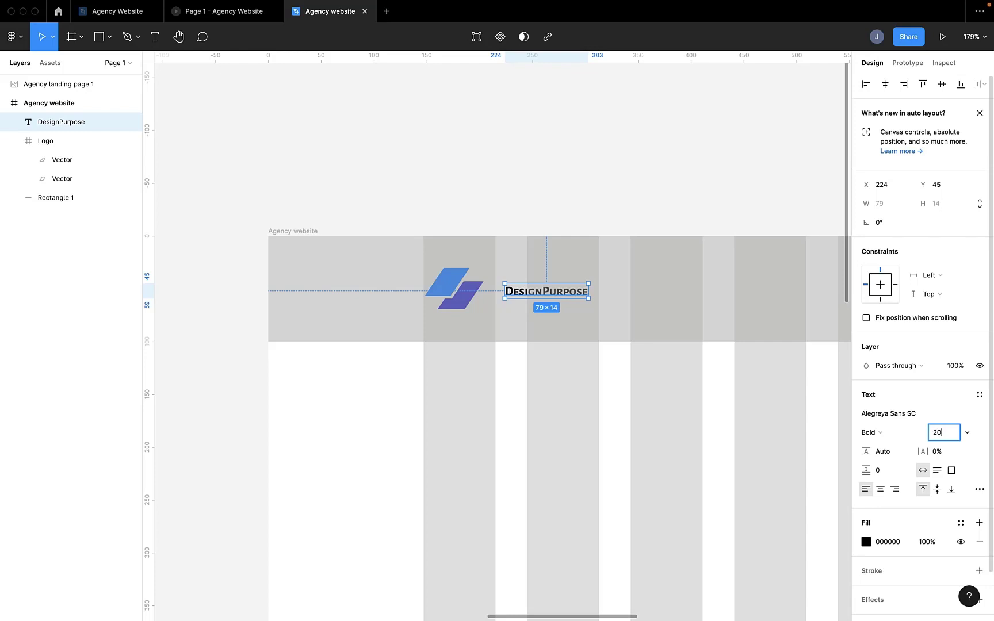
pyautogui.press('Return')
# - Vertically centre the logo and wordmark, space them 15 apart, and group them
pyautogui.moveTo(547, 301); pyautogui.dragTo(547, 298)
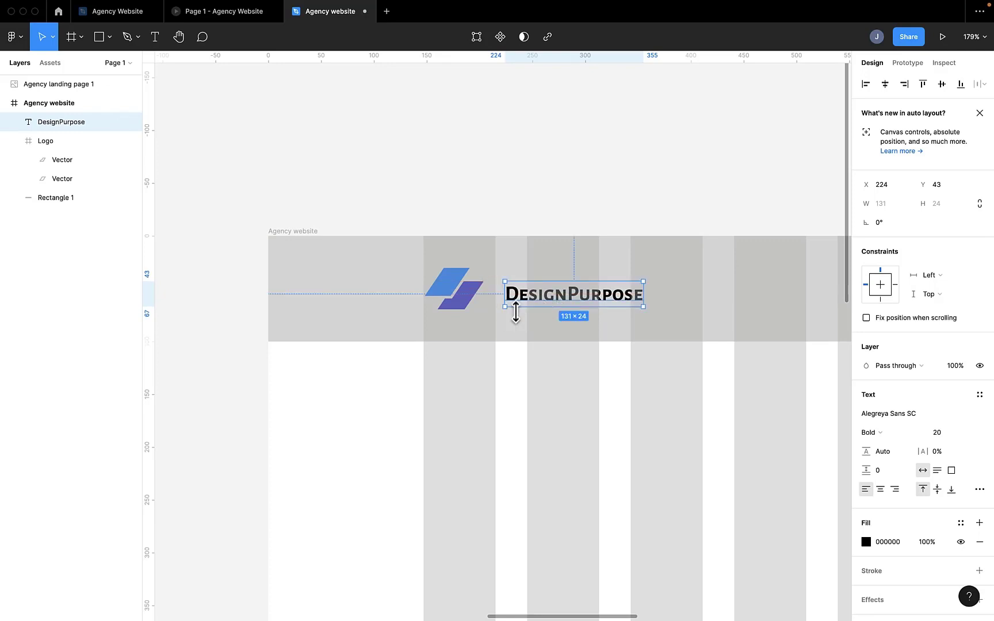
pyautogui.keyDown('shift'); pyautogui.click(438, 281); pyautogui.keyUp('shift')
pyautogui.click(937, 84)
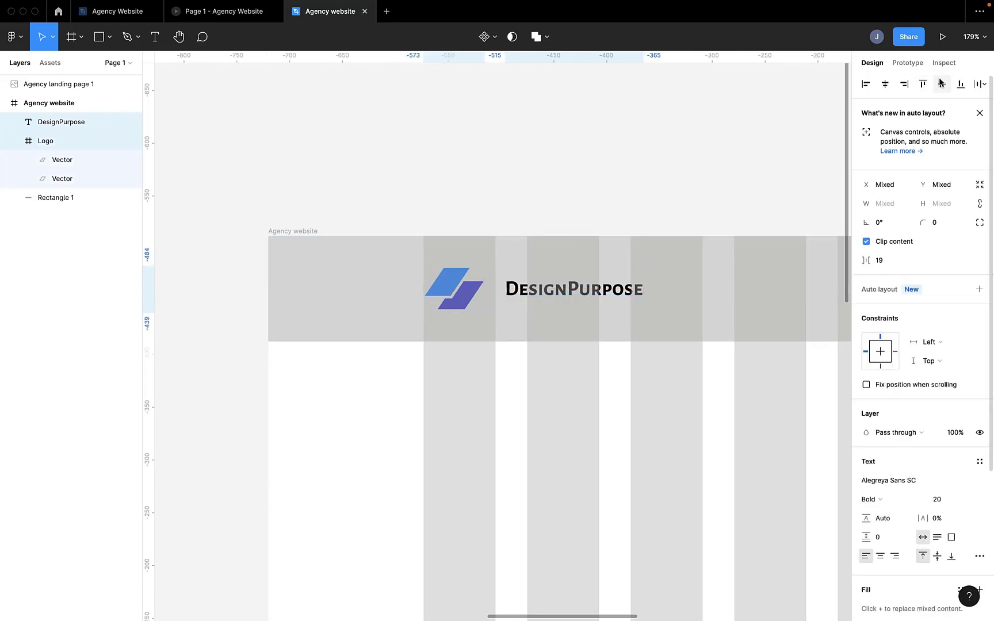
pyautogui.click(892, 264)
pyautogui.press('Down')
pyautogui.press('Down')
pyautogui.press('Down')
pyautogui.press('Down')
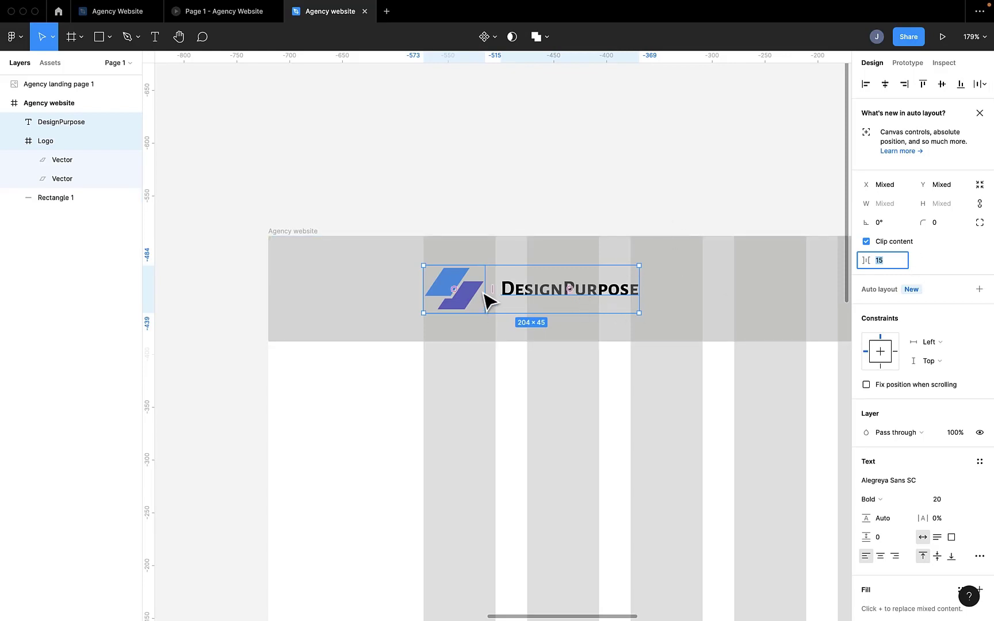
pyautogui.press('super+g')
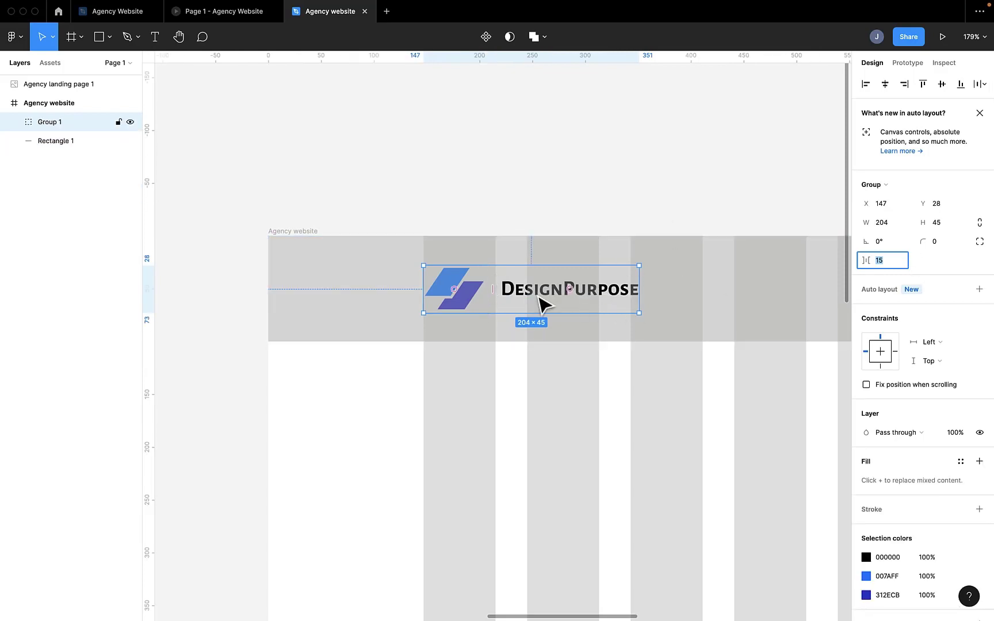
pyautogui.click(552, 306)
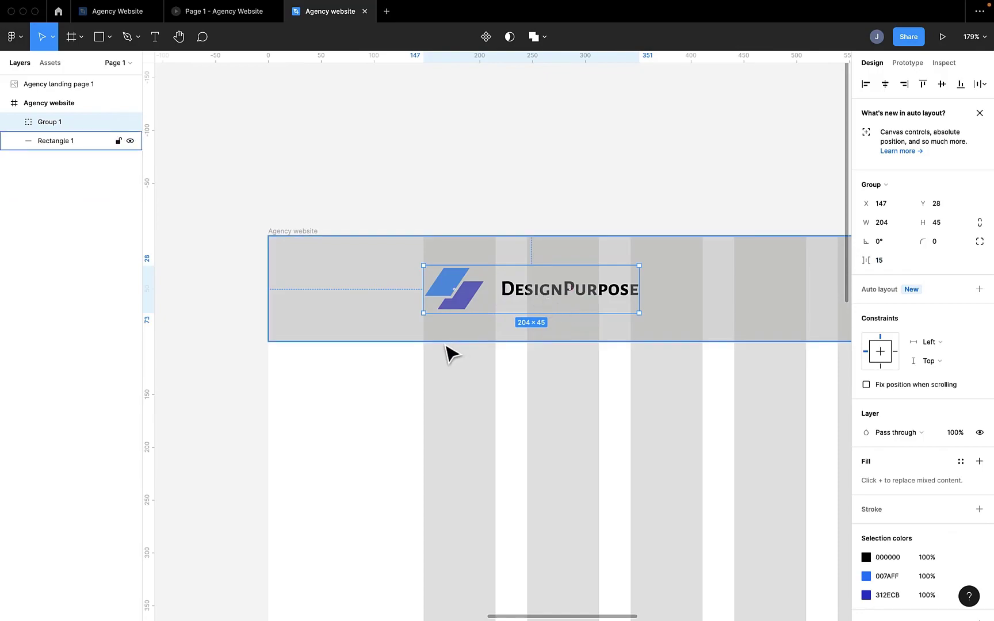